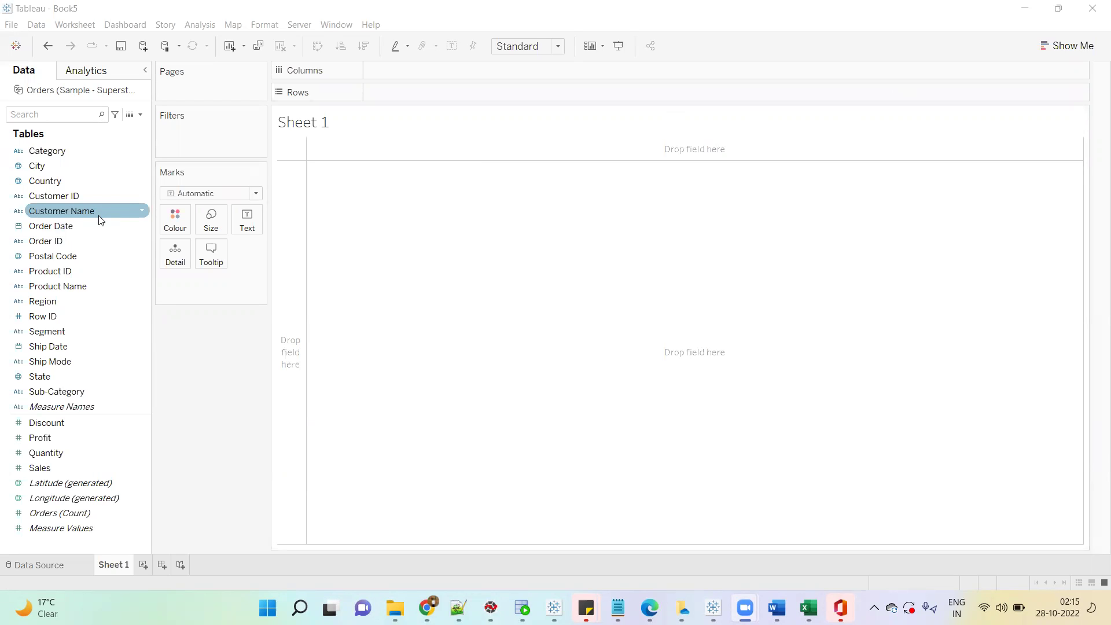
# - Put Order Date on Rows as exact, discrete dates, listing every date from 03-01-2014
pyautogui.moveTo(83, 225); pyautogui.dragTo(455, 101)
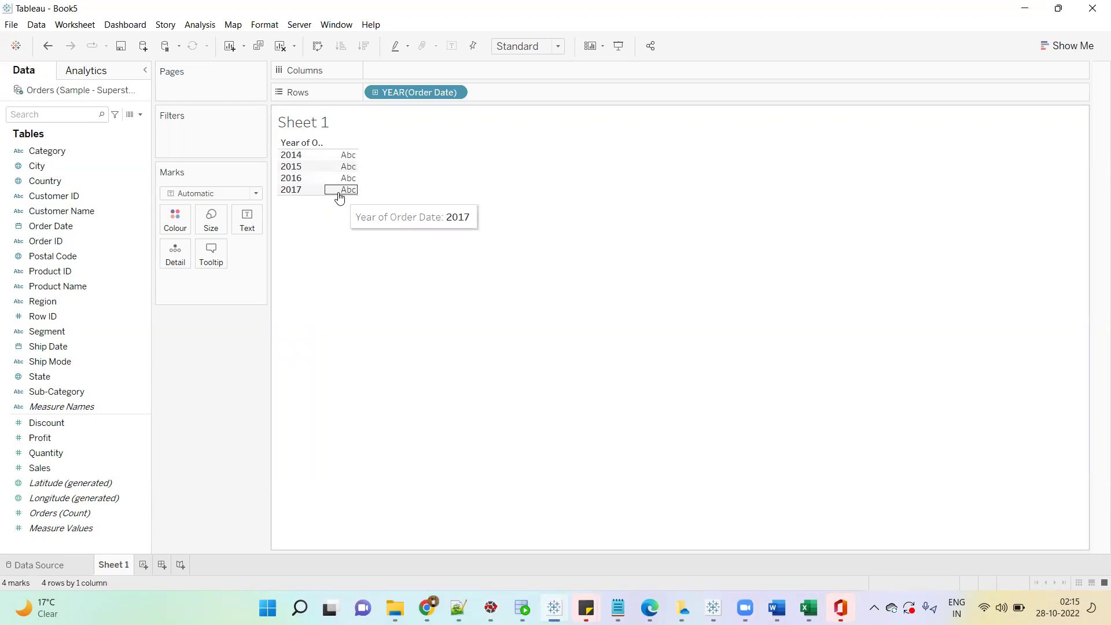
pyautogui.rightClick(431, 101)
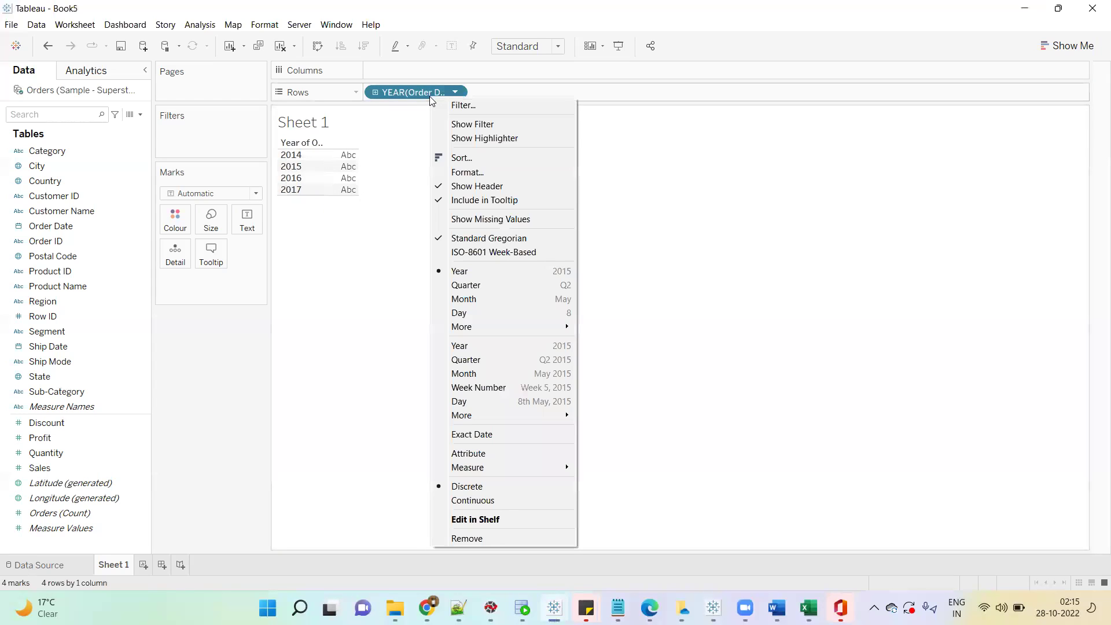
pyautogui.click(482, 433)
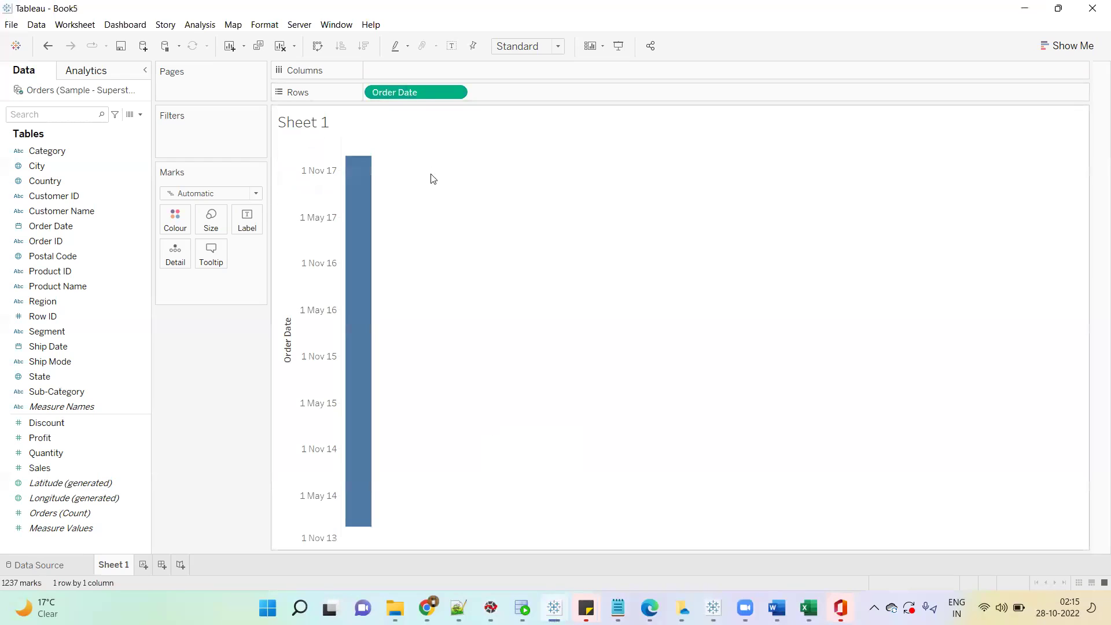
pyautogui.rightClick(414, 96)
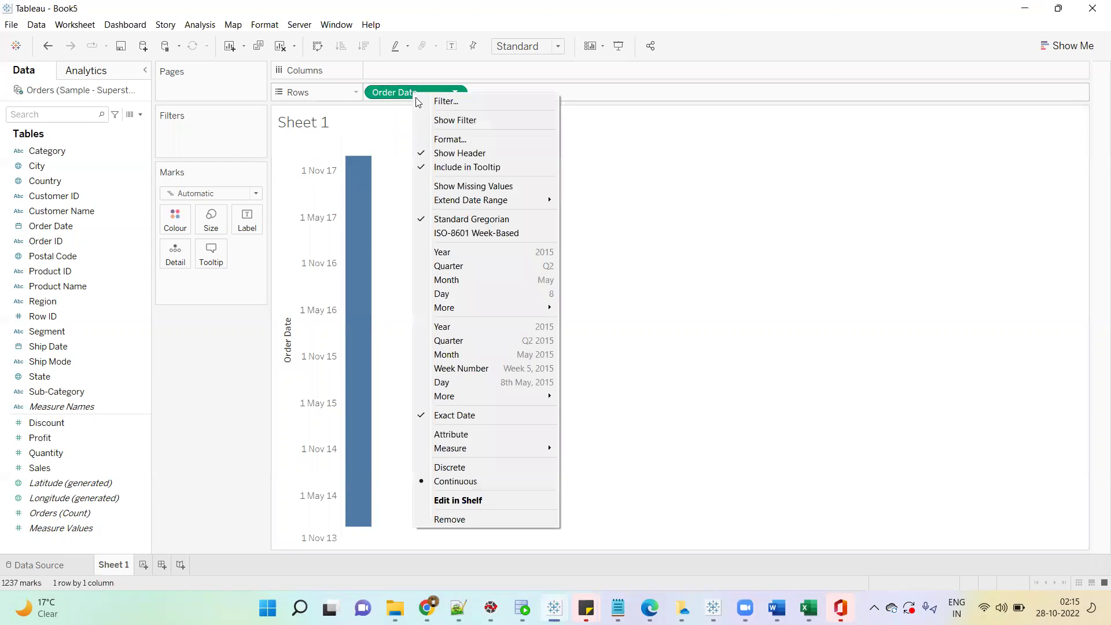
pyautogui.click(498, 468)
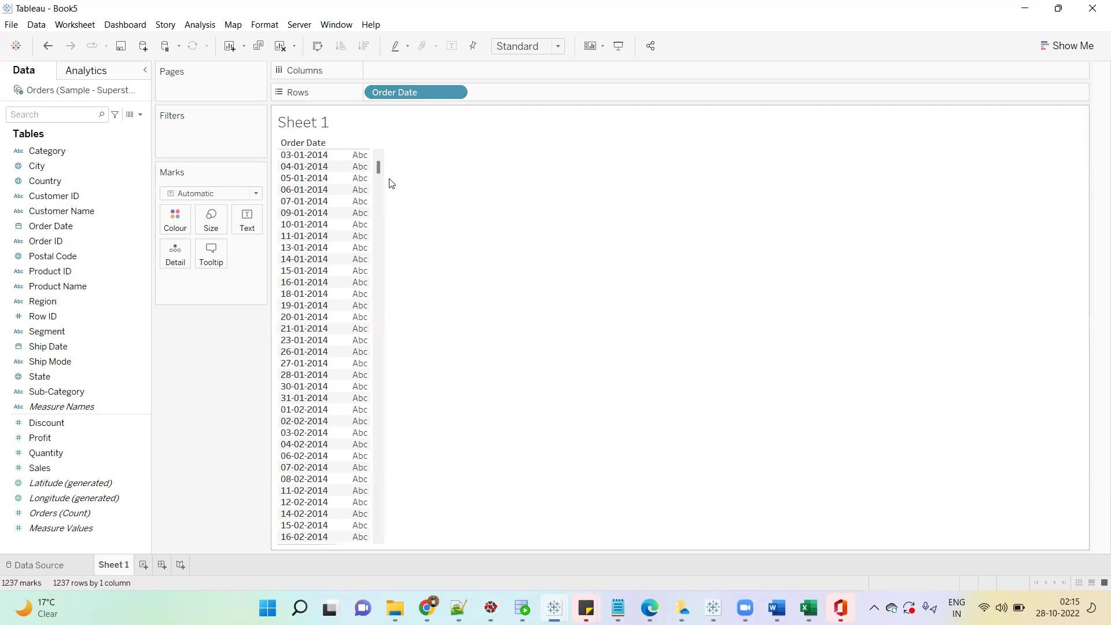
# - Show SUM(Sales) beside each order date through 30-12-2017, then add a blank Sheet 2
pyautogui.moveTo(91, 466); pyautogui.dragTo(252, 224)
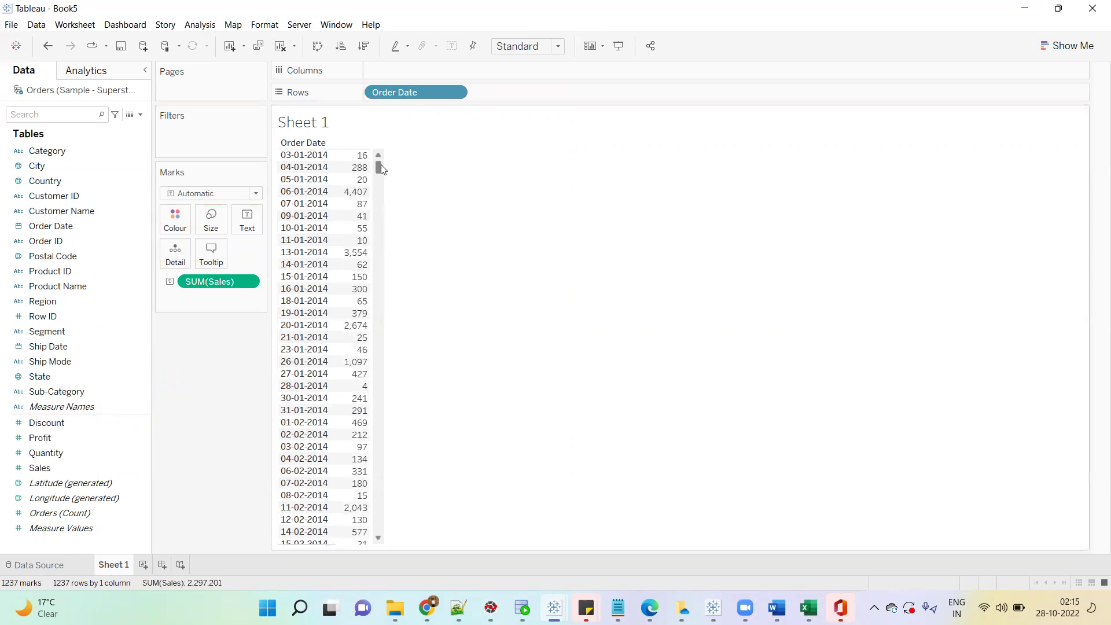
pyautogui.moveTo(380, 167); pyautogui.dragTo(381, 540)
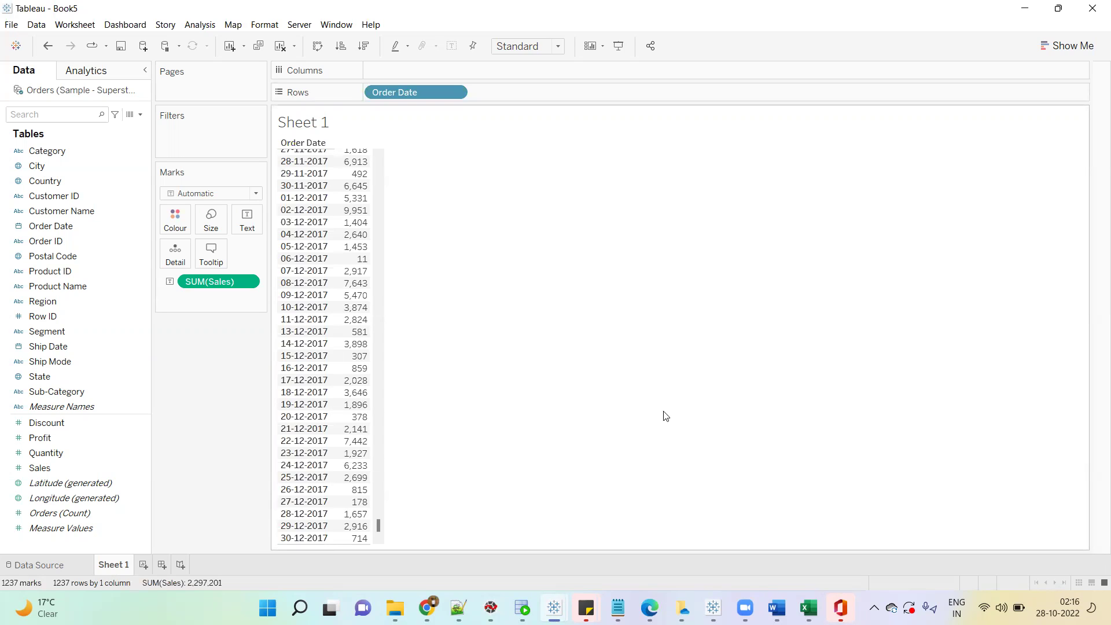
pyautogui.click(142, 568)
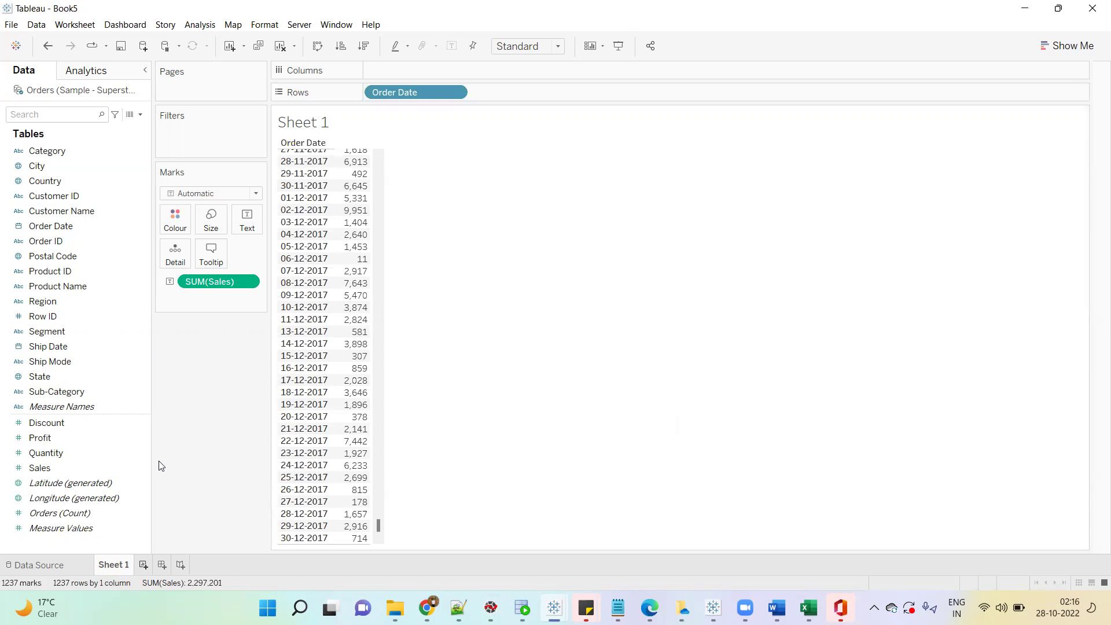
# - Create a calculated field named Current Date with the formula TODAY()-1996
pyautogui.click(140, 114)
pyautogui.click(140, 125)
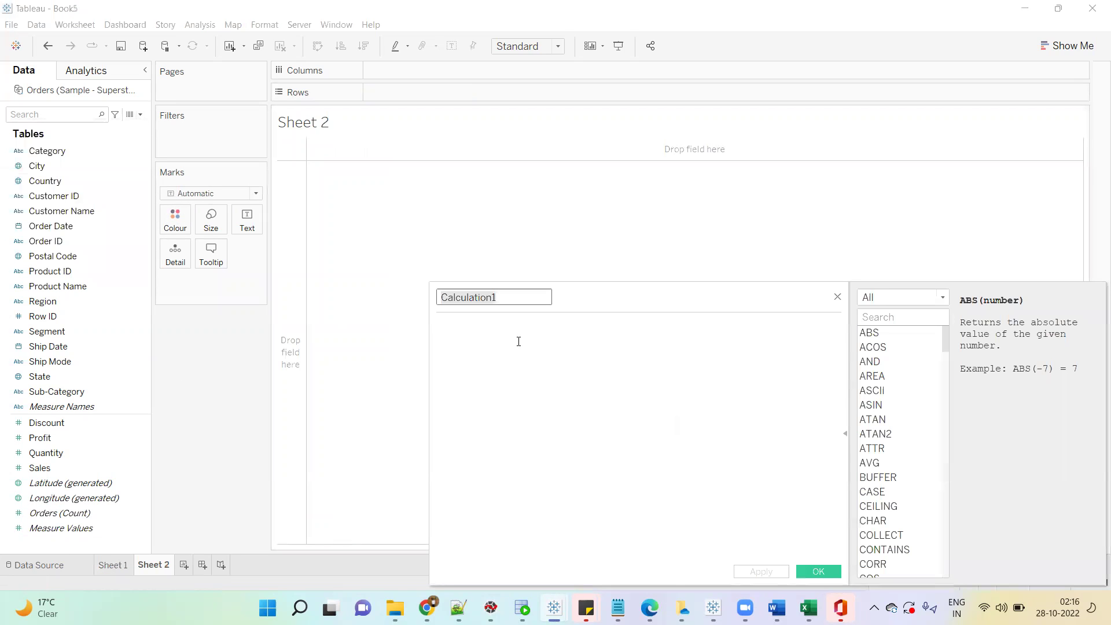
pyautogui.write('Cur')
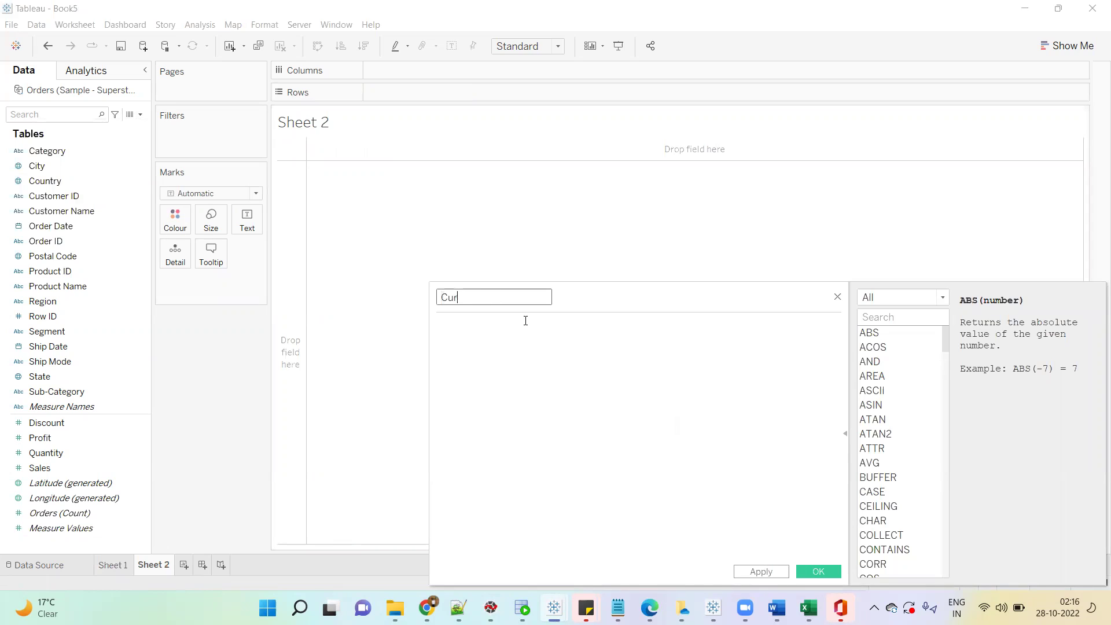
pyautogui.write('rent Date')
pyautogui.click(525, 320)
pyautogui.write('today')
pyautogui.press('Return')
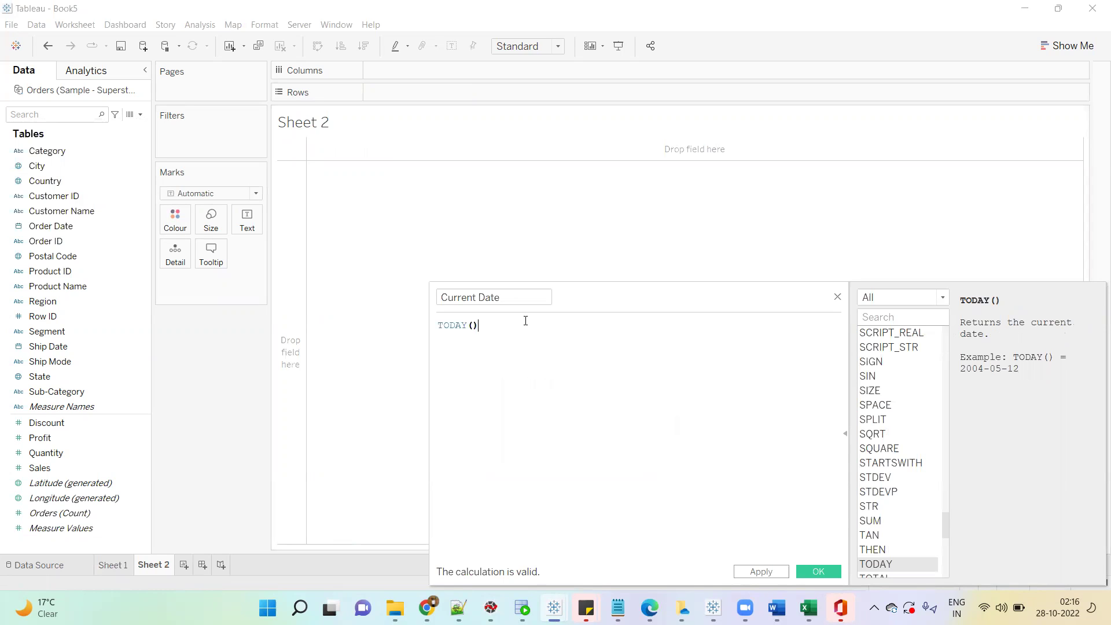
pyautogui.write('-')
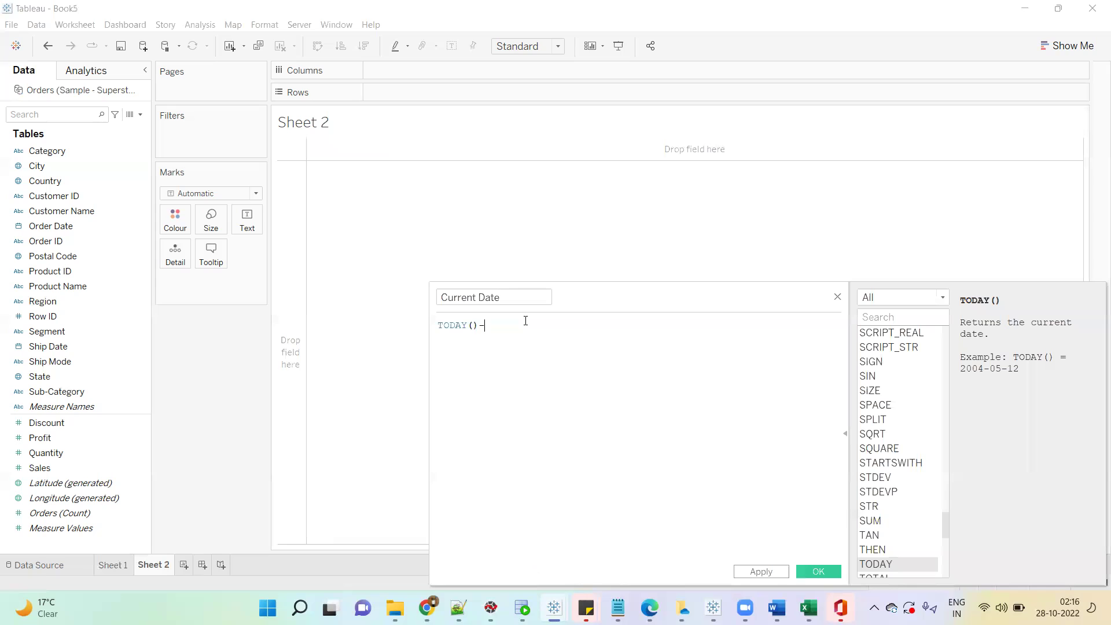
pyautogui.write('1996')
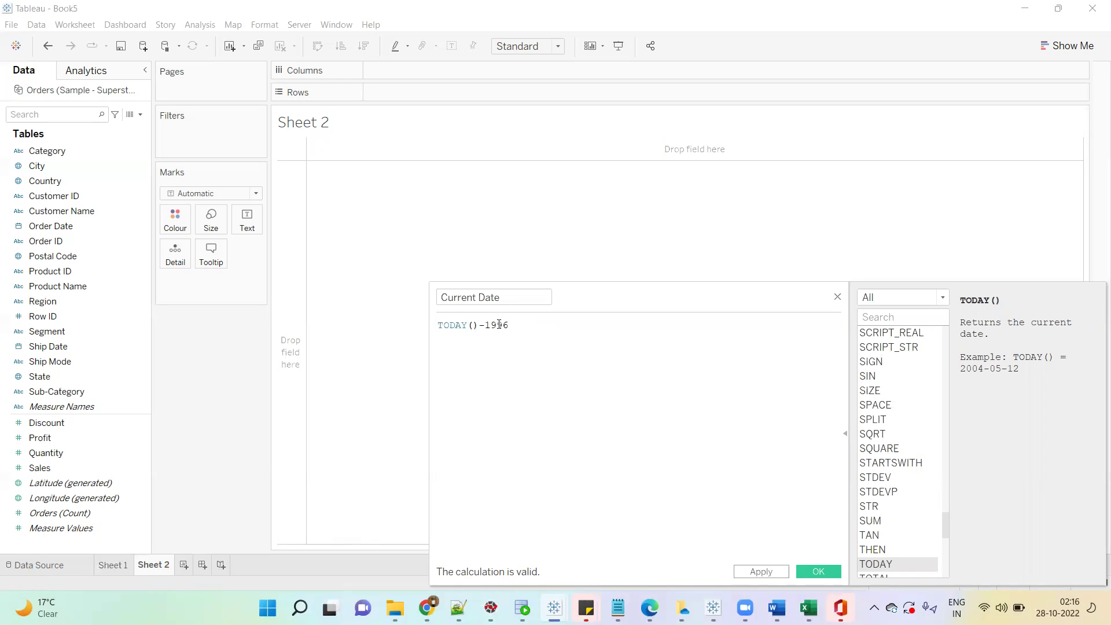
# - Save Current Date and display it on Sheet 2 as the exact date 11-05-2017
pyautogui.click(804, 571)
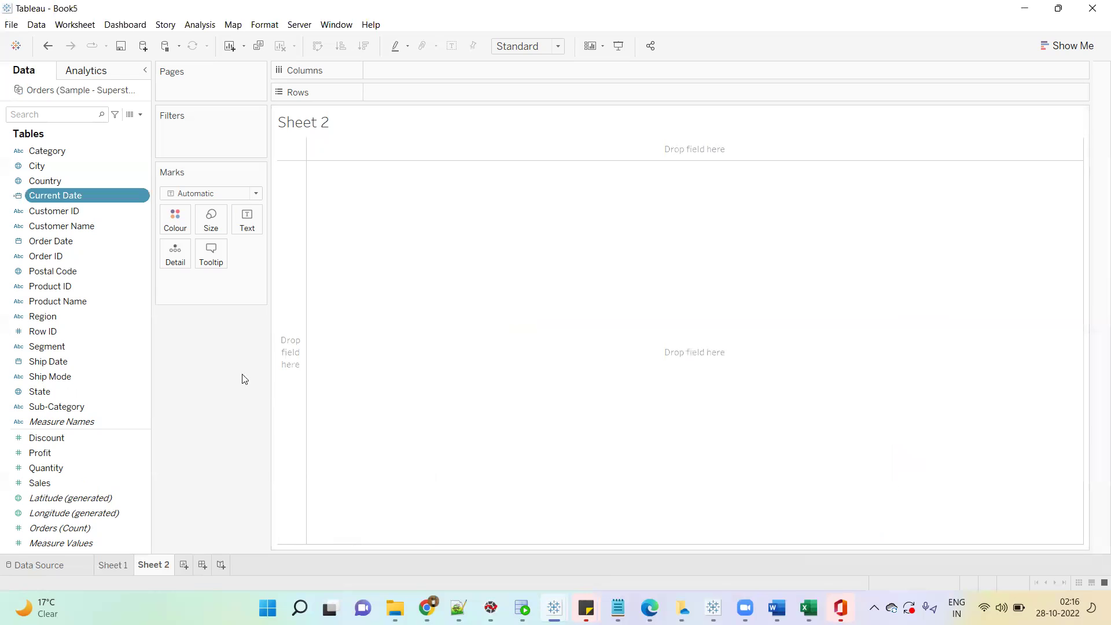
pyautogui.moveTo(69, 195); pyautogui.dragTo(262, 224)
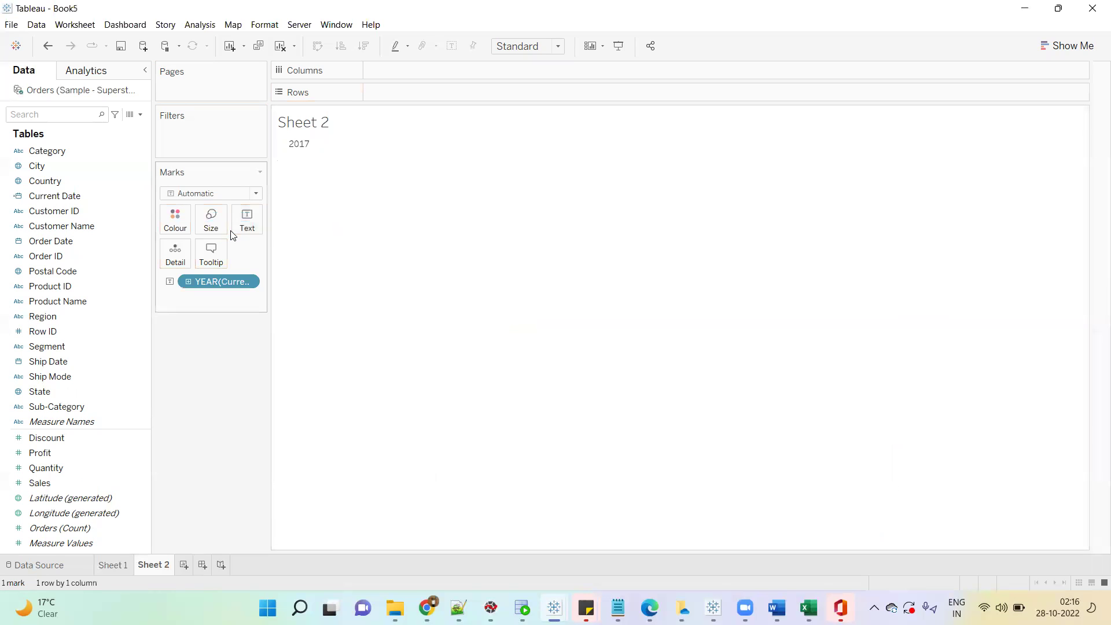
pyautogui.rightClick(221, 289)
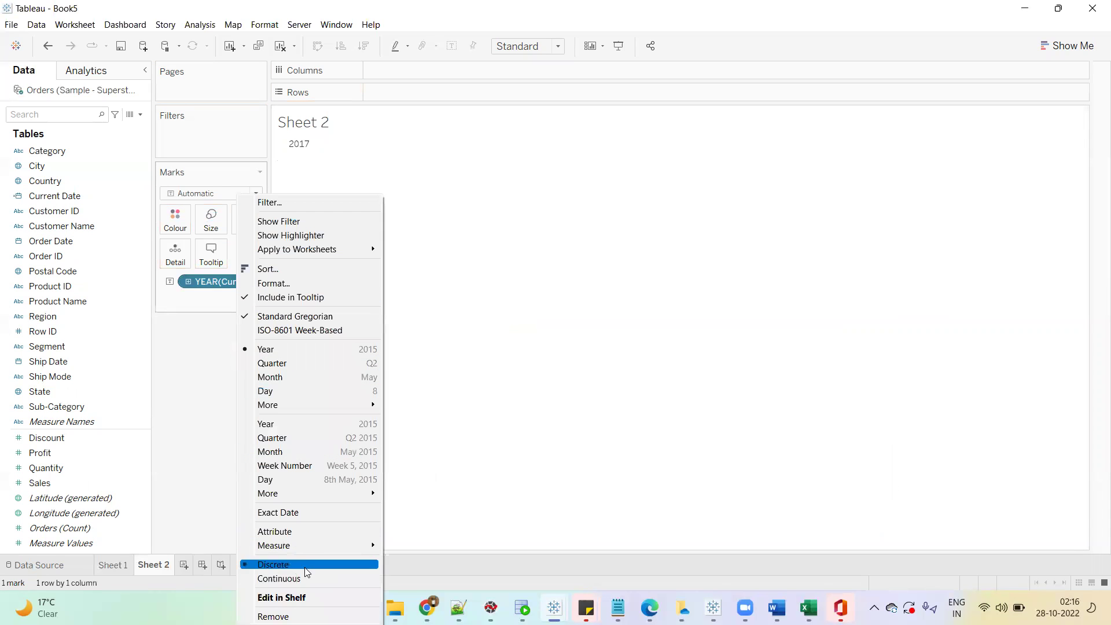
pyautogui.click(305, 512)
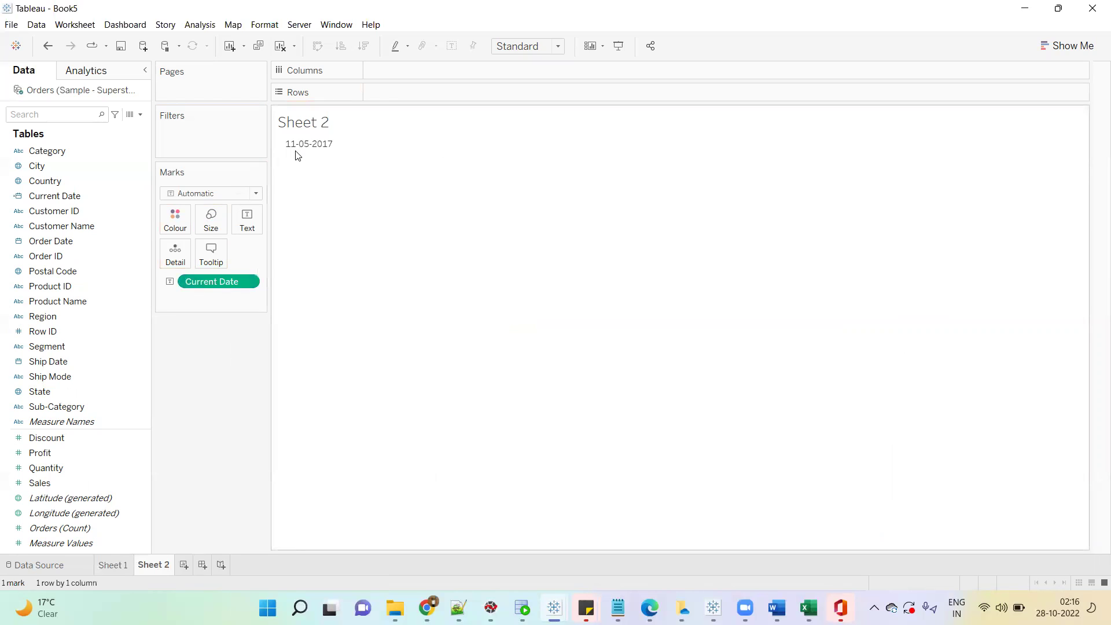
pyautogui.moveTo(321, 152)
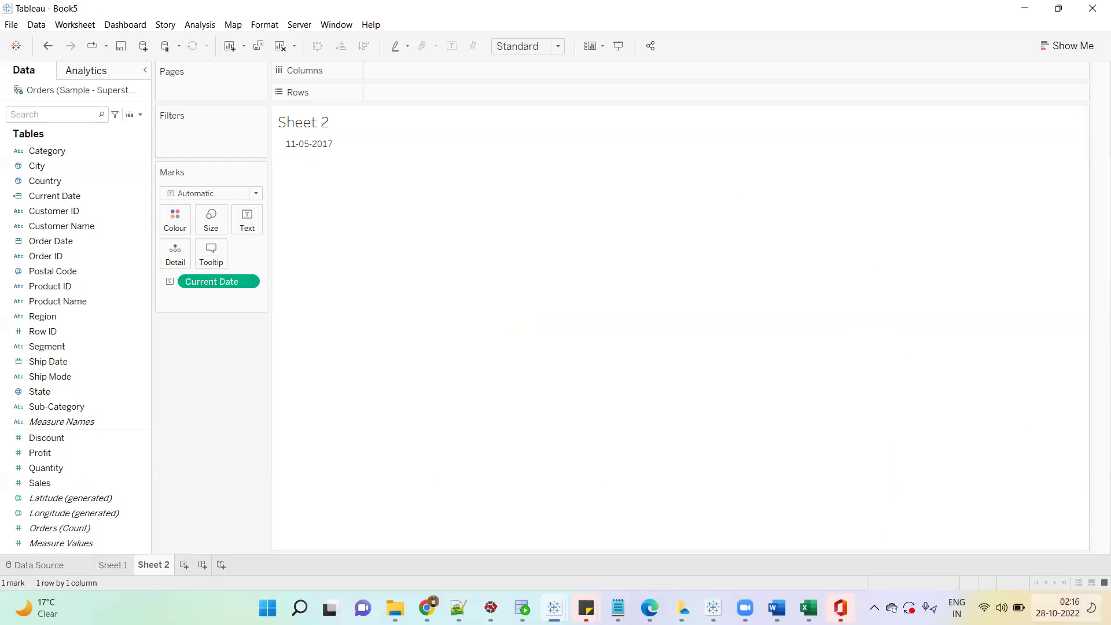
pyautogui.click(1057, 608)
# - Clear all notifications and navigate the Windows calendar to May 2017
pyautogui.click(933, 340)
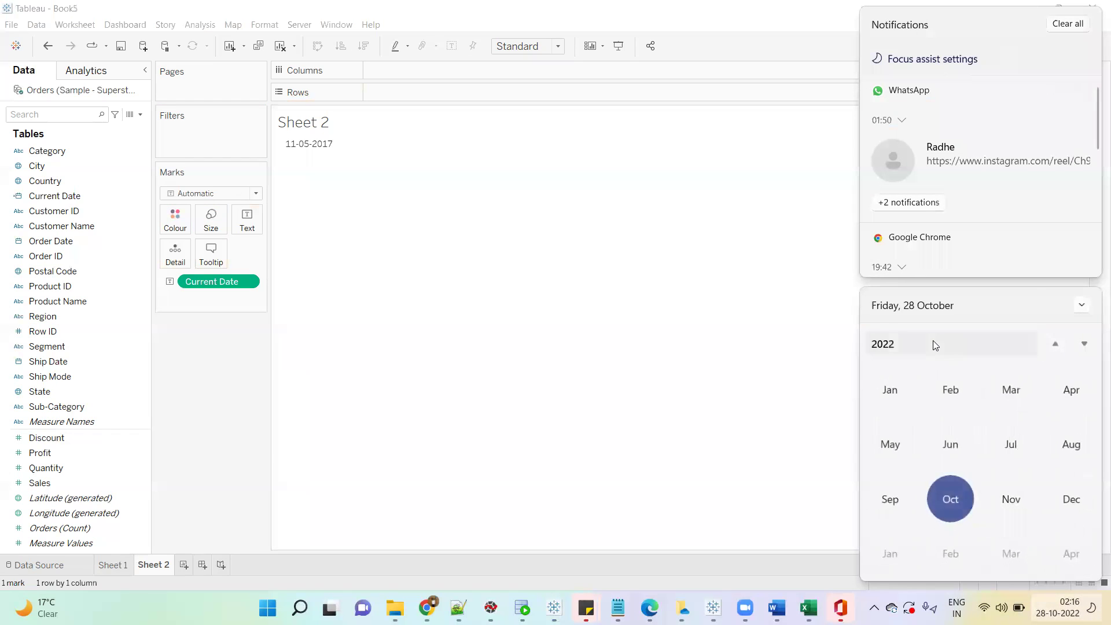
pyautogui.click(1067, 23)
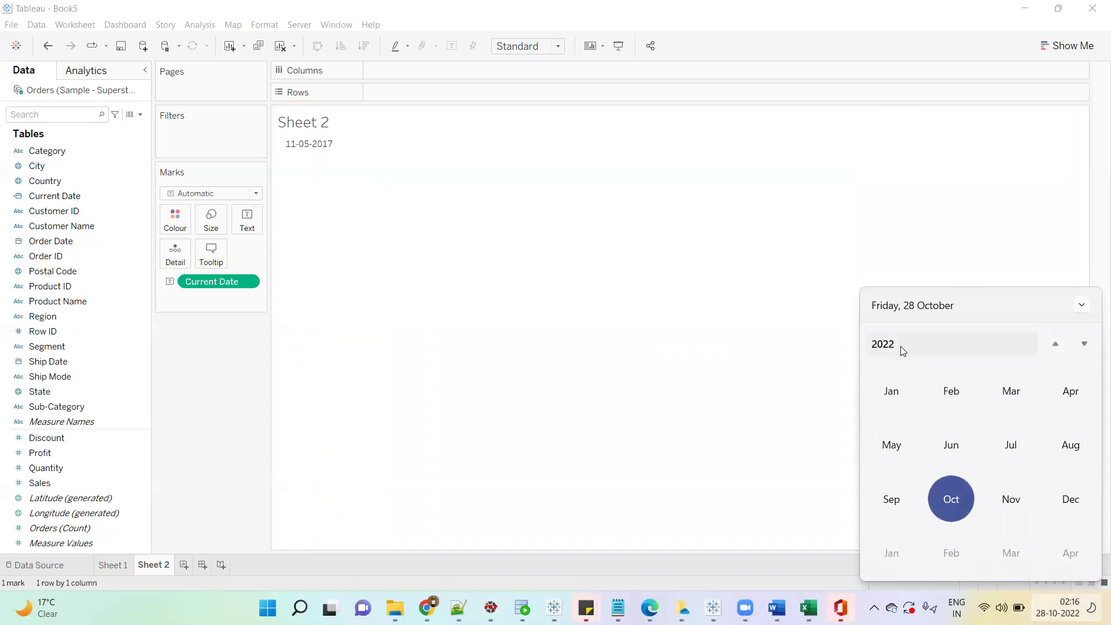
pyautogui.click(890, 347)
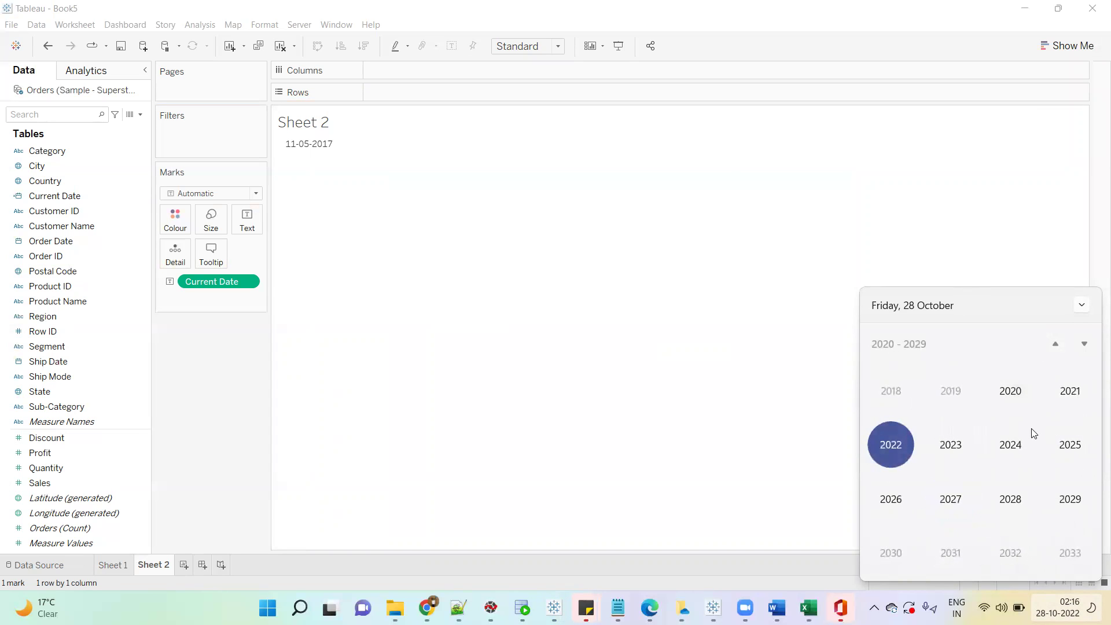
pyautogui.scroll(1, 1041, 430)
pyautogui.click(1054, 417)
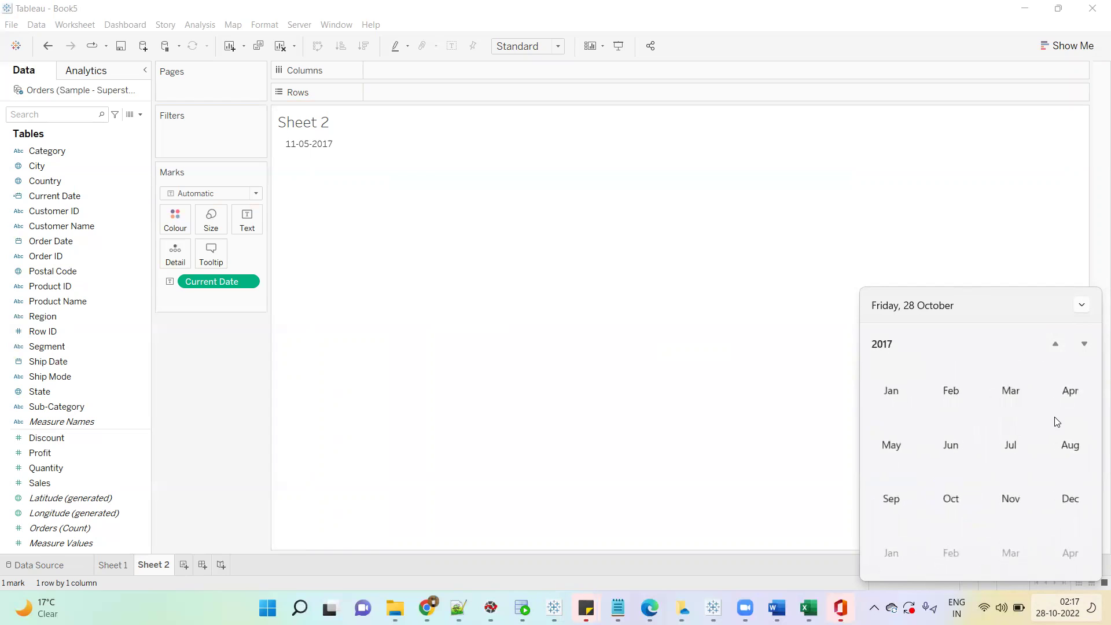
pyautogui.click(886, 449)
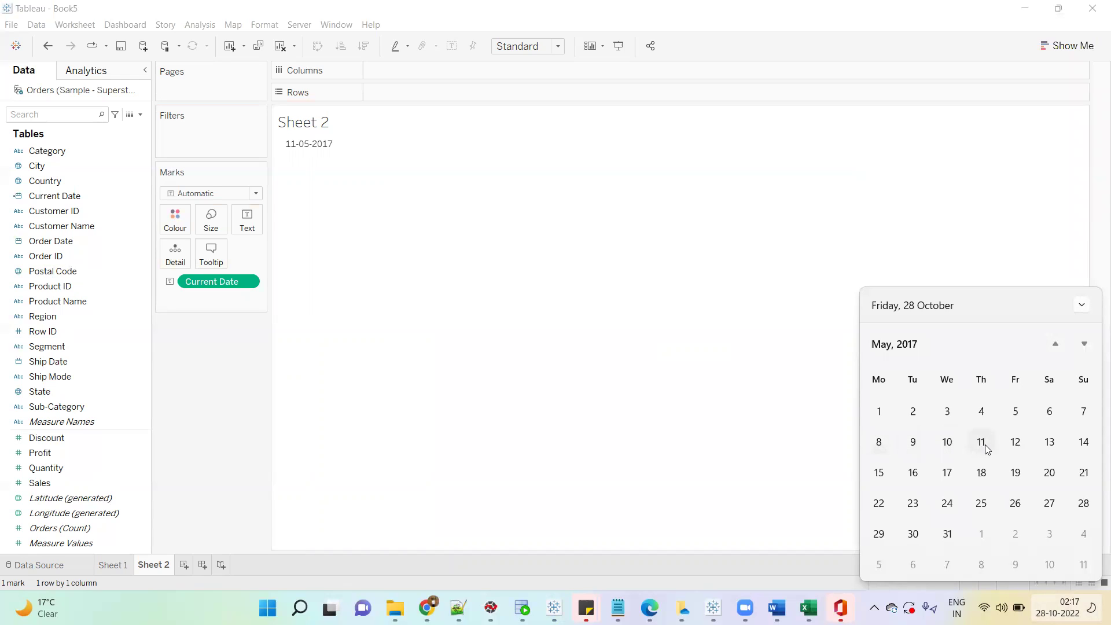
# - Back in Tableau, start a new calculated field named First date of Current Week
pyautogui.click(726, 415)
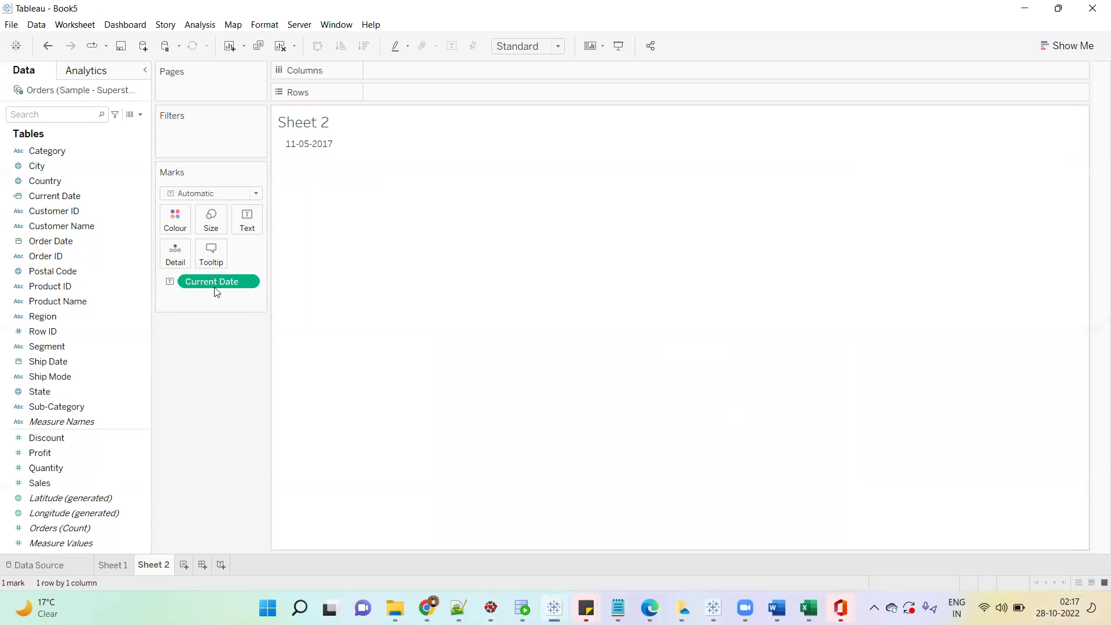
pyautogui.click(139, 113)
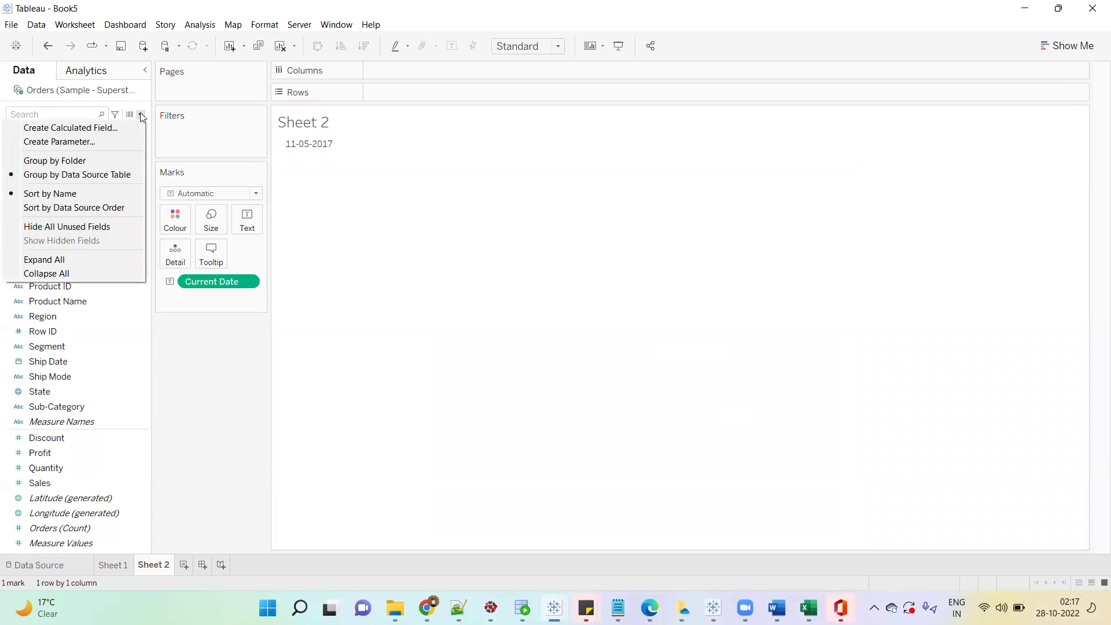
pyautogui.click(130, 124)
pyautogui.click(526, 346)
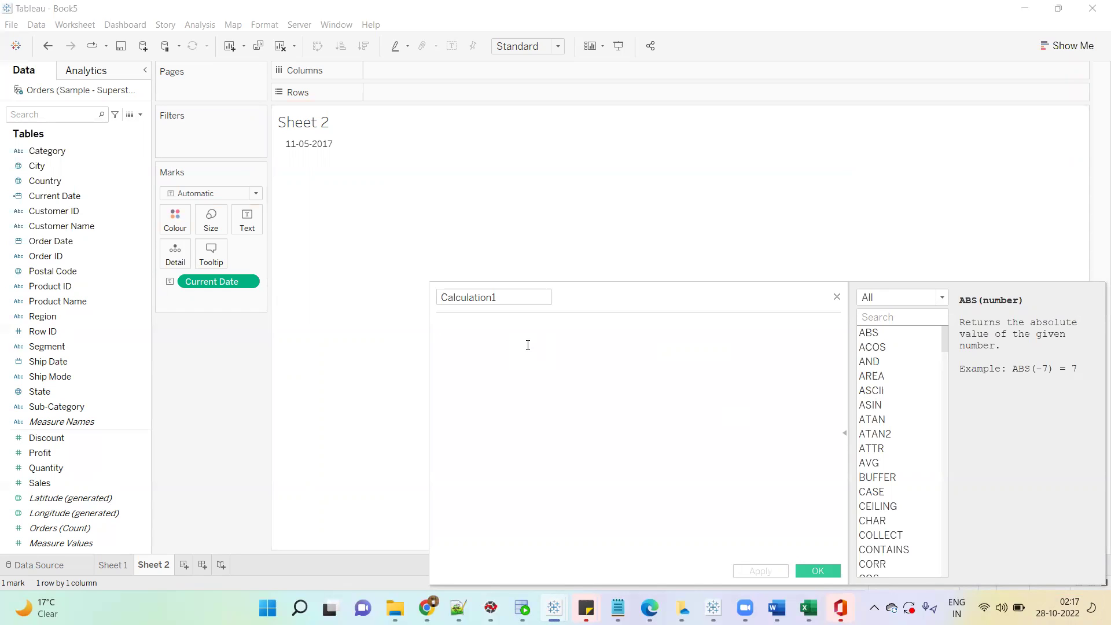
pyautogui.write('Fi')
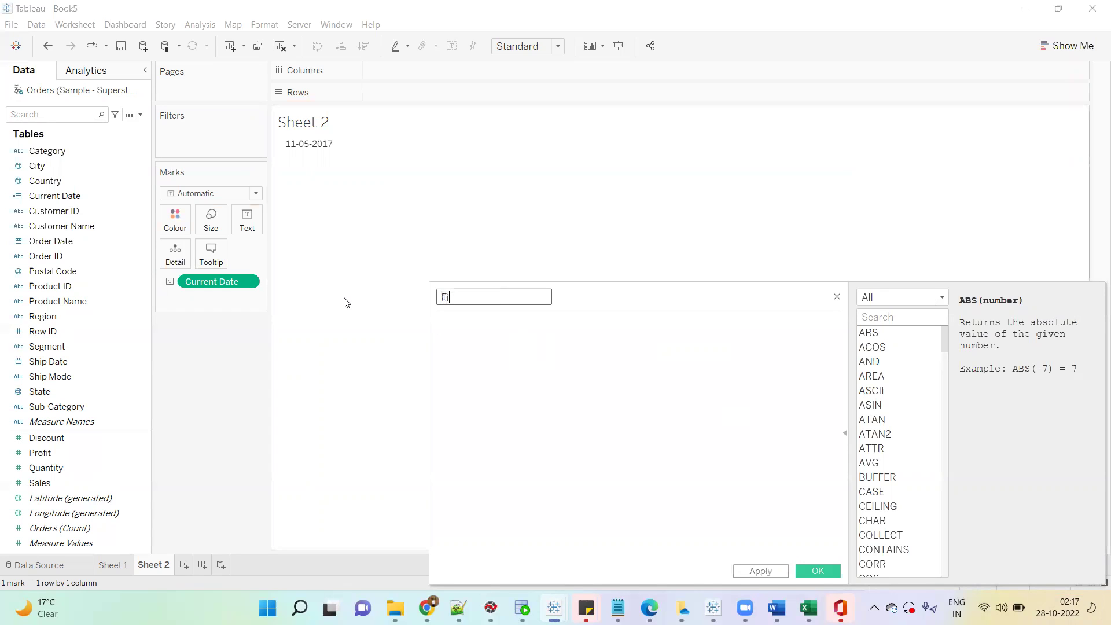
pyautogui.write('rst date of Current Week')
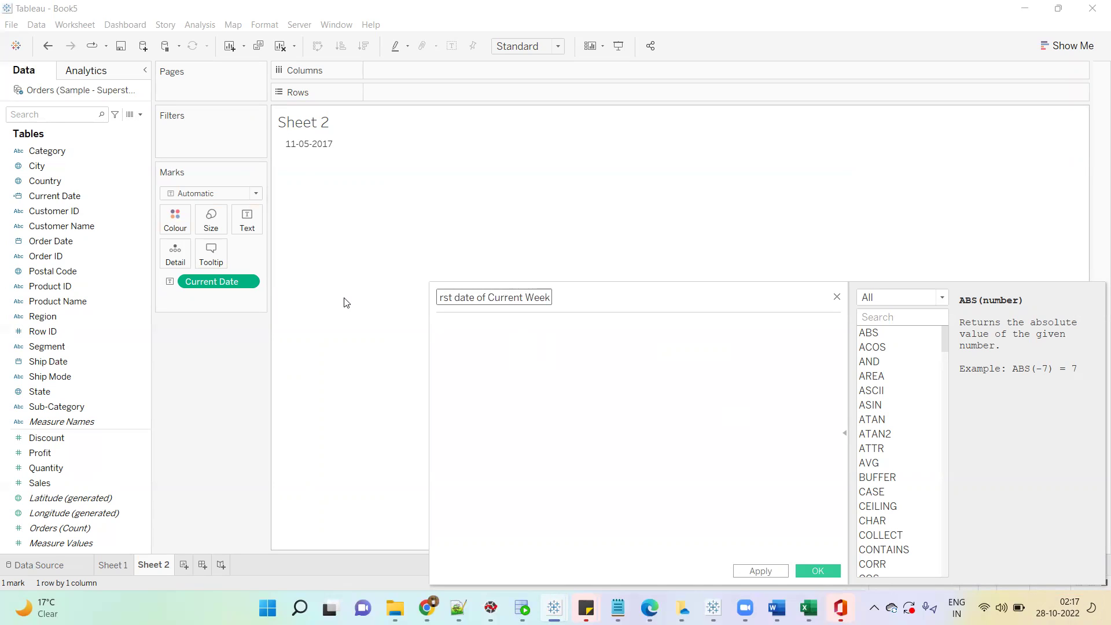
# - Enter the formula DATETRUNC('week',[Current Date],'monday') and save the calculation
pyautogui.click(515, 350)
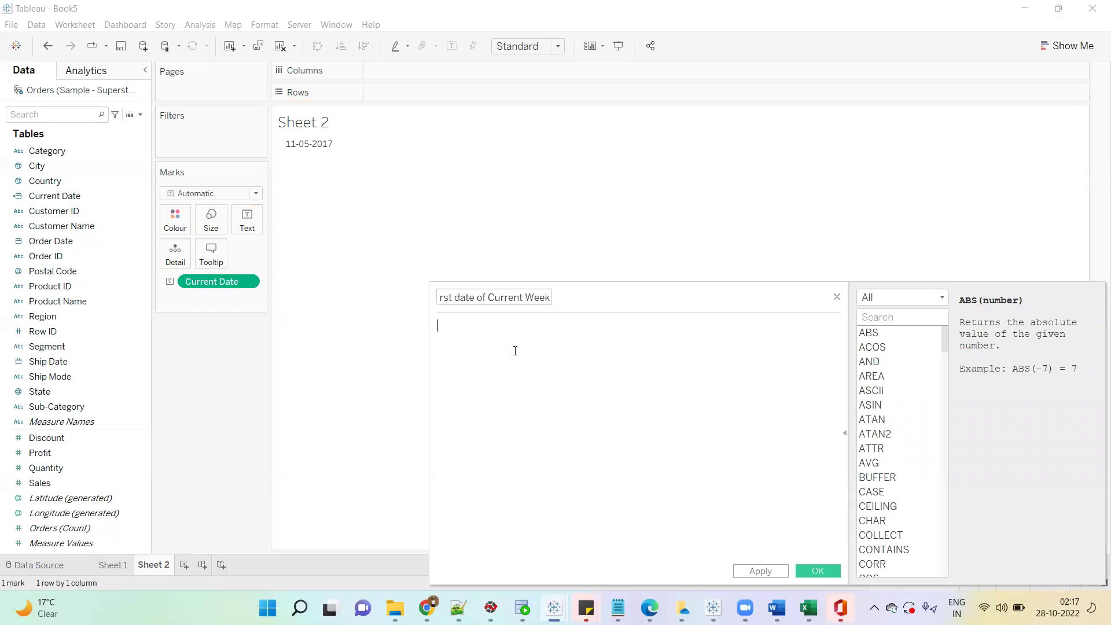
pyautogui.write('d')
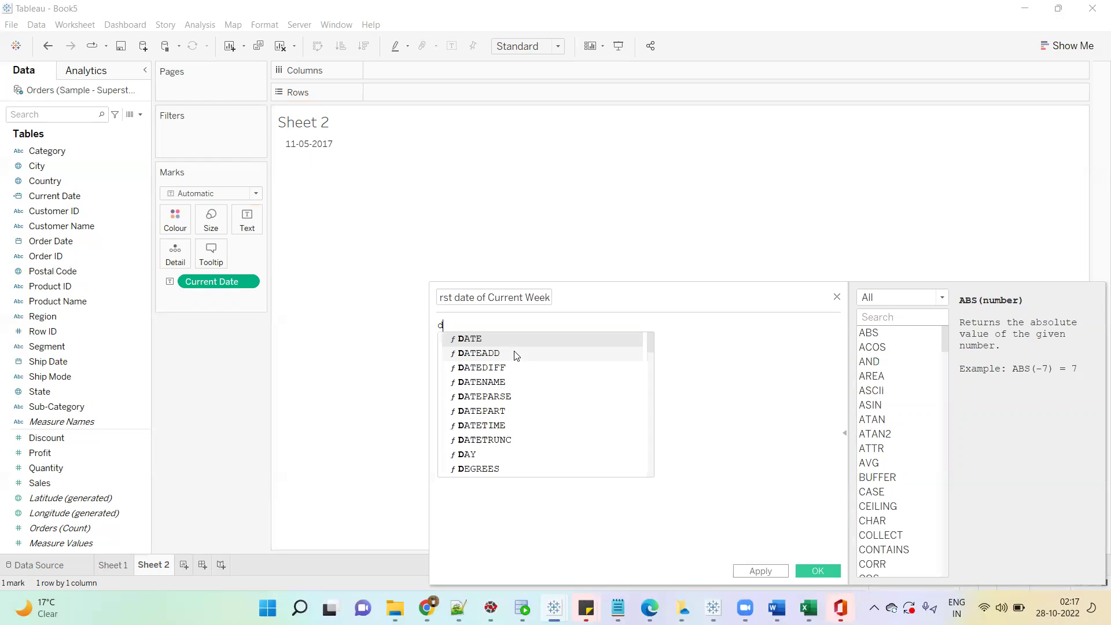
pyautogui.write('atetru')
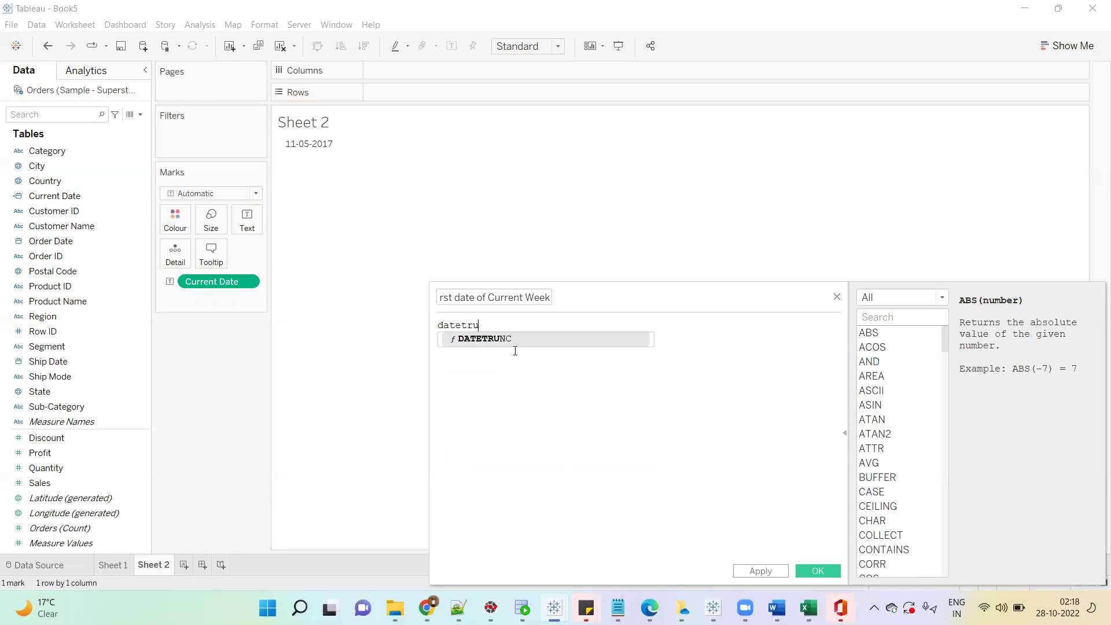
pyautogui.press('Return')
pyautogui.write("'week")
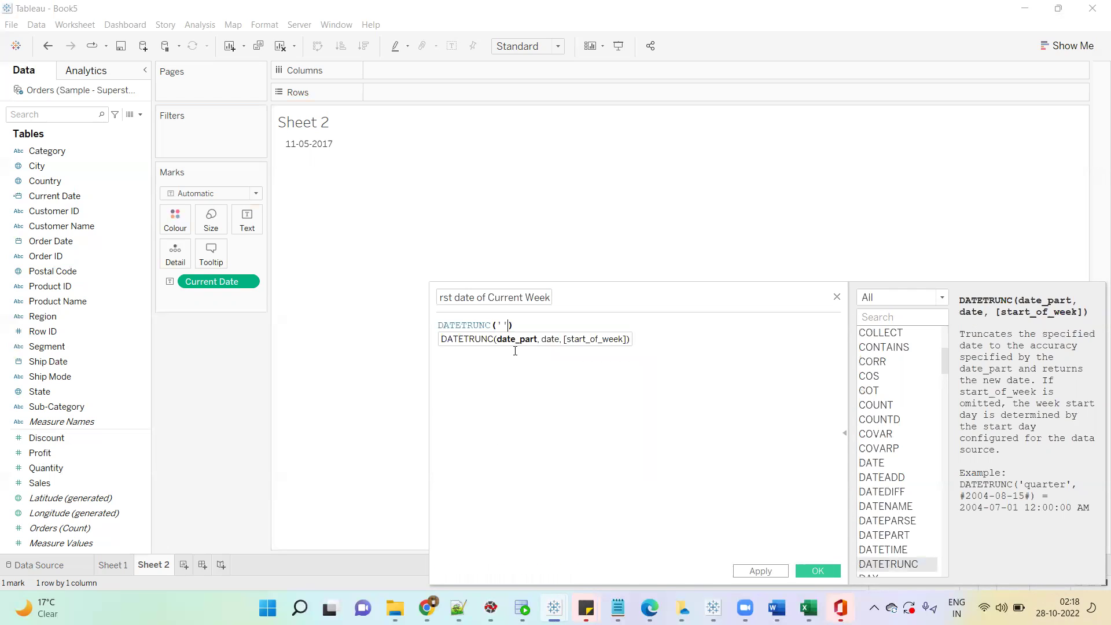
pyautogui.write("'")
pyautogui.write(', ')
pyautogui.write('[Cur')
pyautogui.press('Return')
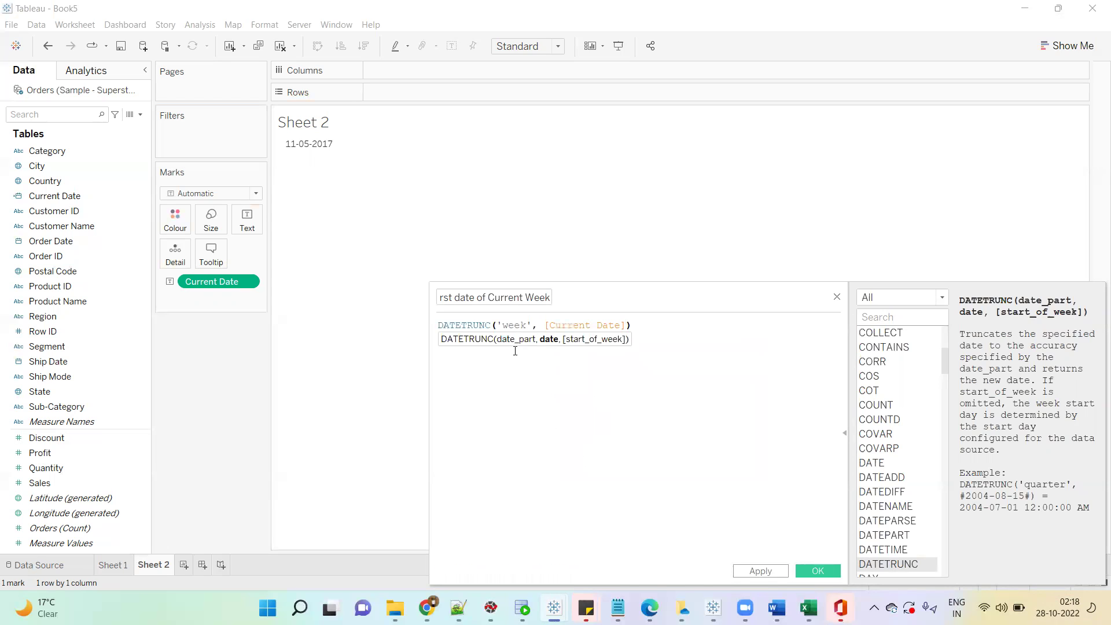
pyautogui.write(",''")
pyautogui.write('monday')
pyautogui.click(473, 325)
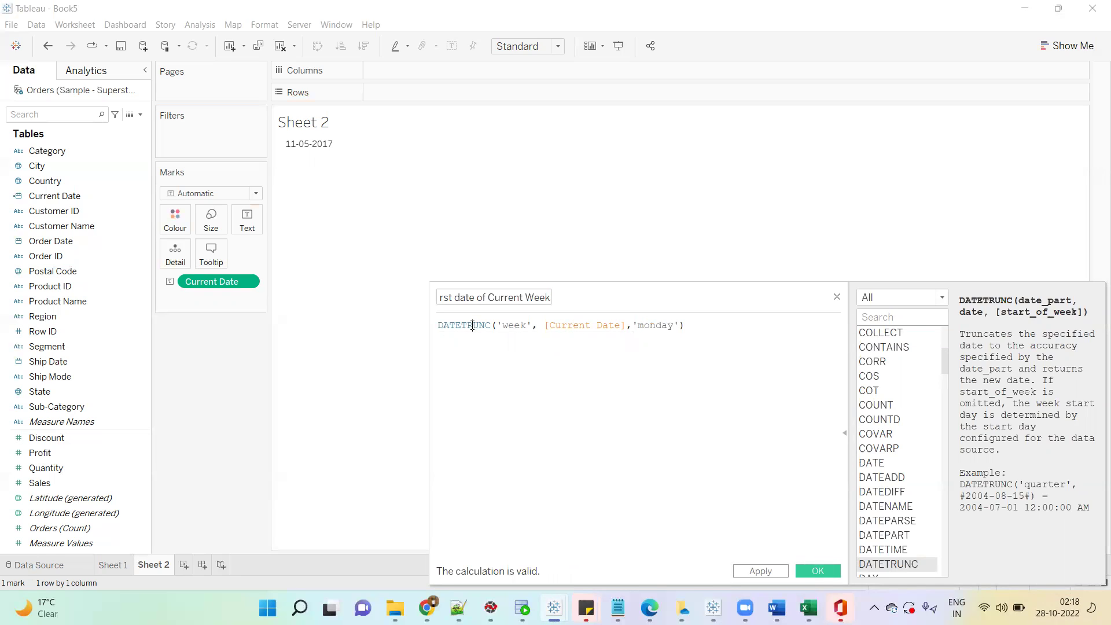
pyautogui.click(511, 327)
pyautogui.click(575, 328)
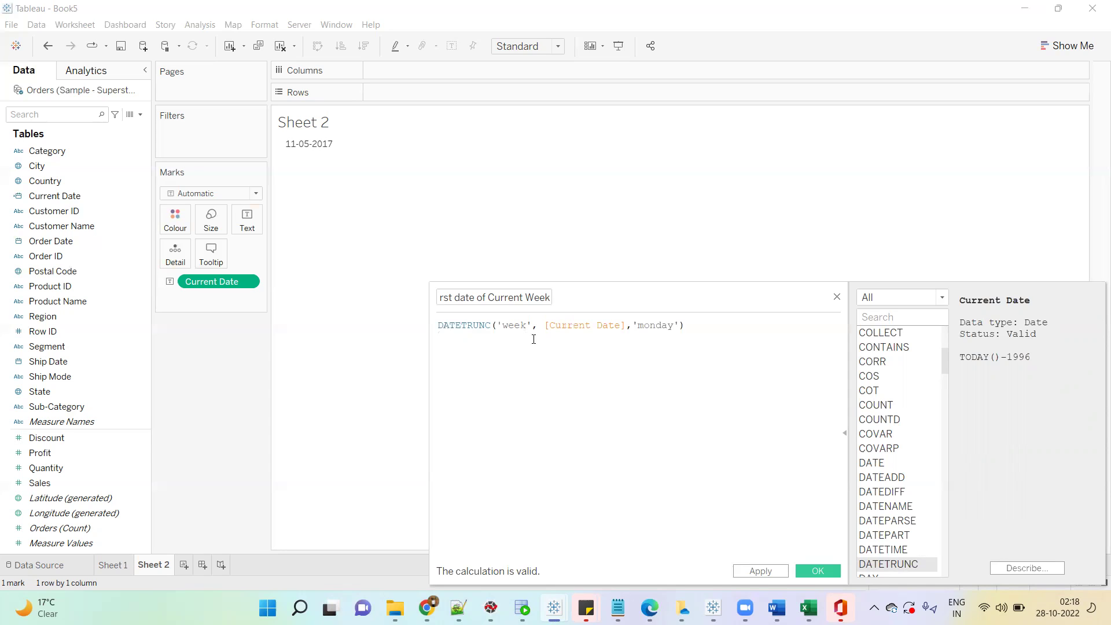
pyautogui.click(818, 572)
# - Show First date of Current Week on Sheet 2 as the exact date 08-05-2017
pyautogui.moveTo(87, 241); pyautogui.dragTo(249, 220)
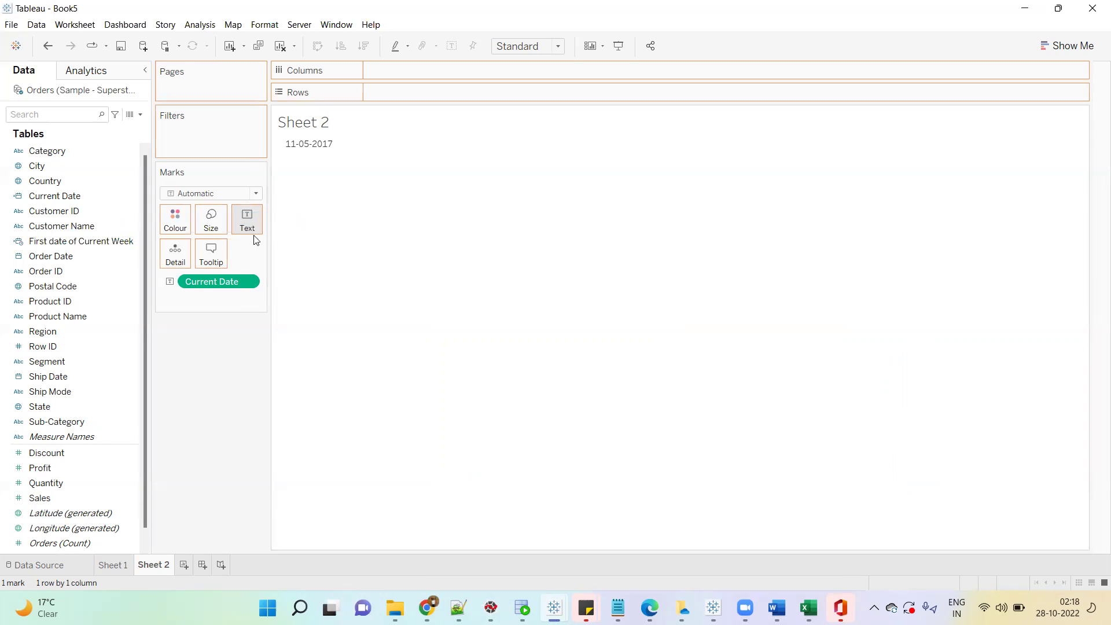
pyautogui.rightClick(231, 300)
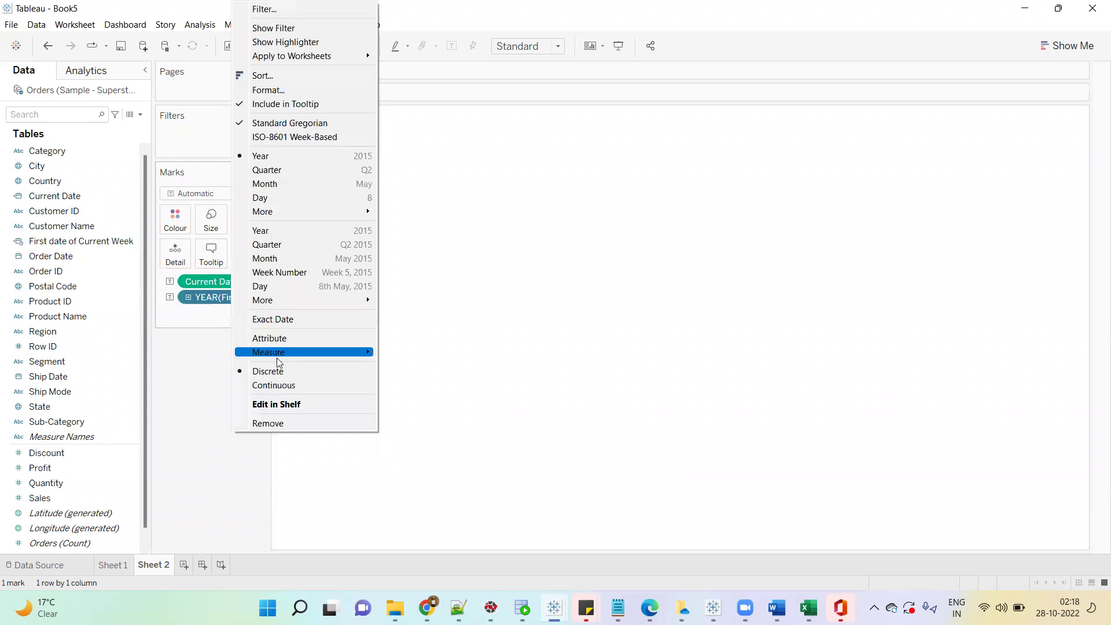
pyautogui.click(280, 320)
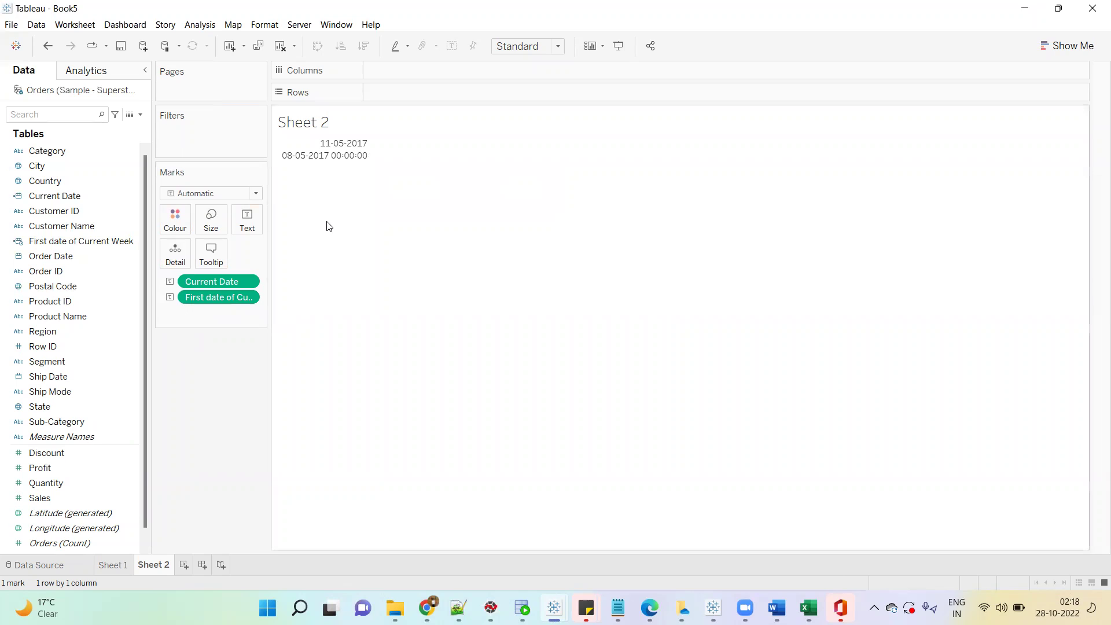
pyautogui.moveTo(325, 153)
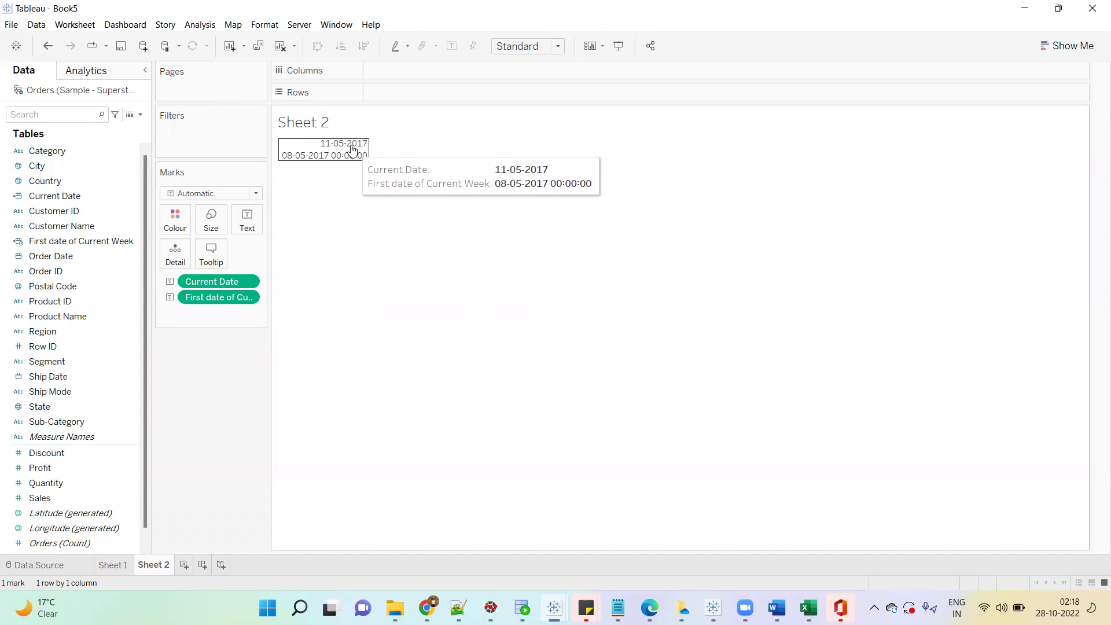
# - Start a new calculation: IF [Order Date]>=[First date of Current Week] AND [Order Date]<=[Current Date]
pyautogui.click(140, 114)
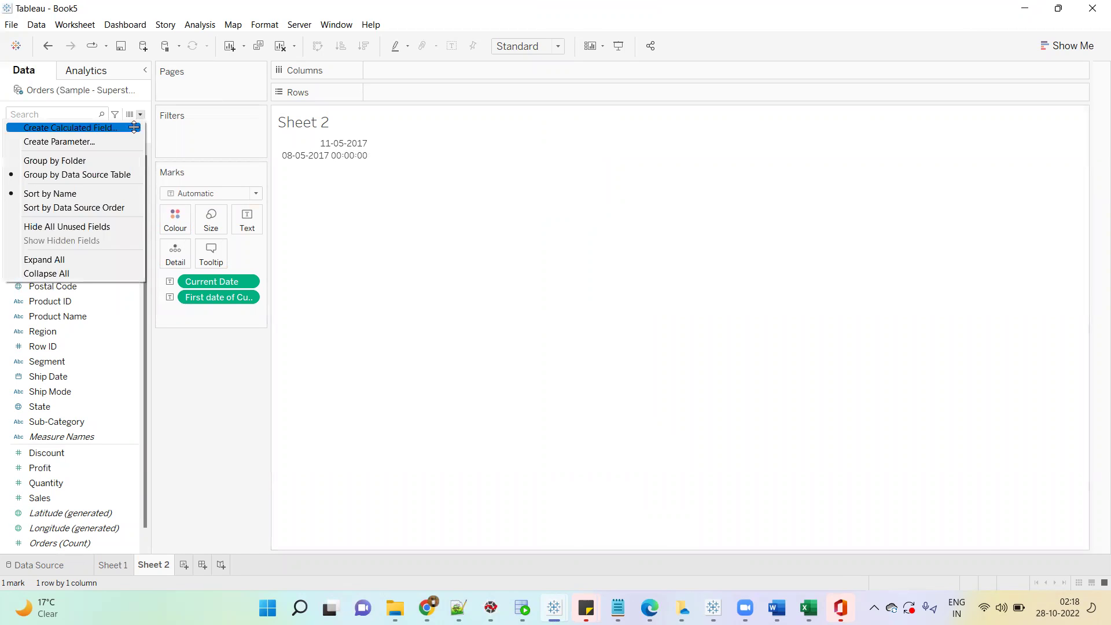
pyautogui.click(133, 125)
pyautogui.click(587, 353)
pyautogui.write('if orde')
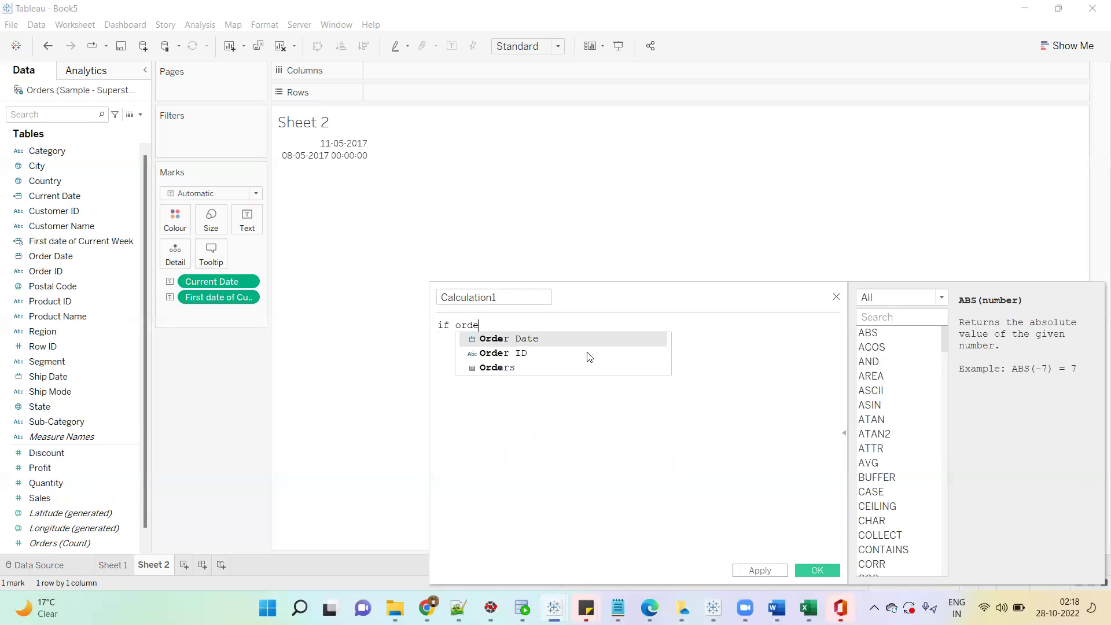
pyautogui.press('Return')
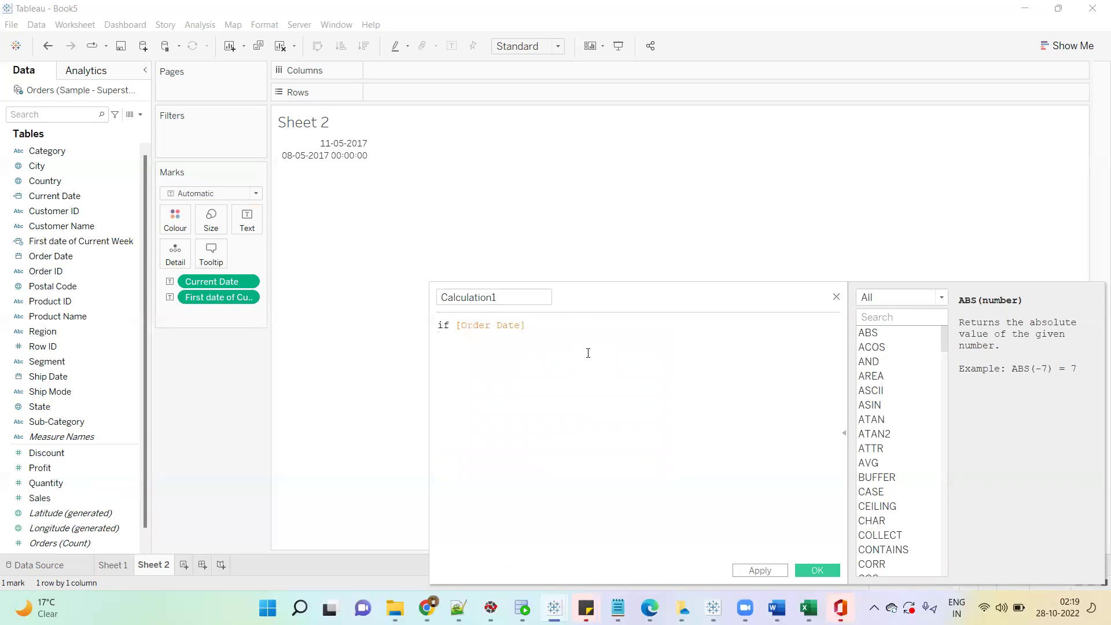
pyautogui.write('>= first')
pyautogui.click(589, 353)
pyautogui.press('Return')
pyautogui.write('and orde')
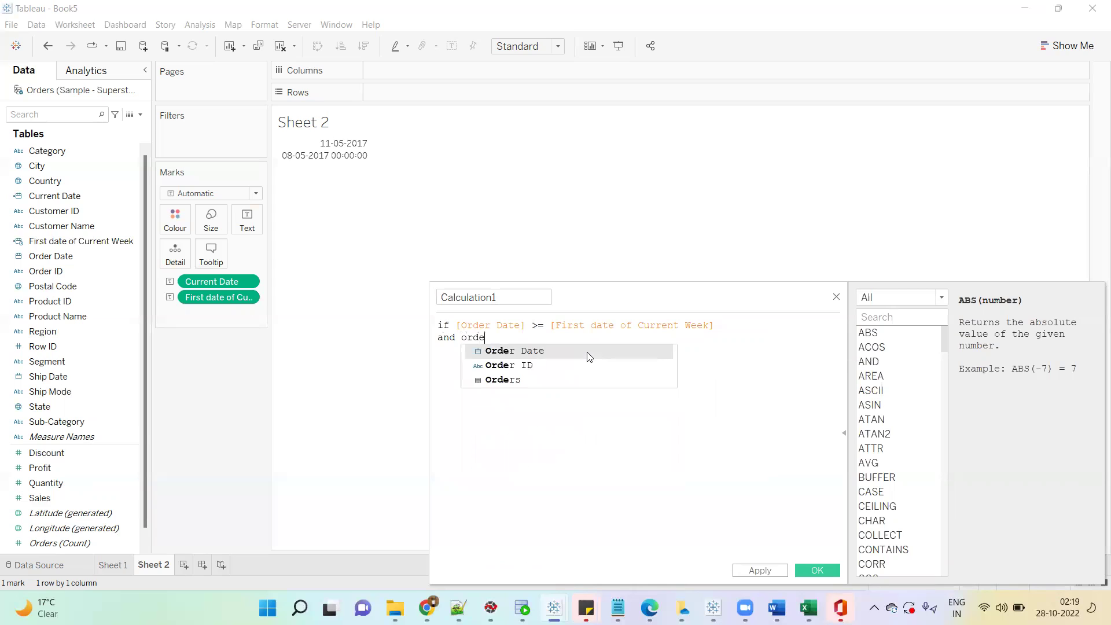
pyautogui.click(589, 354)
pyautogui.write('<= ')
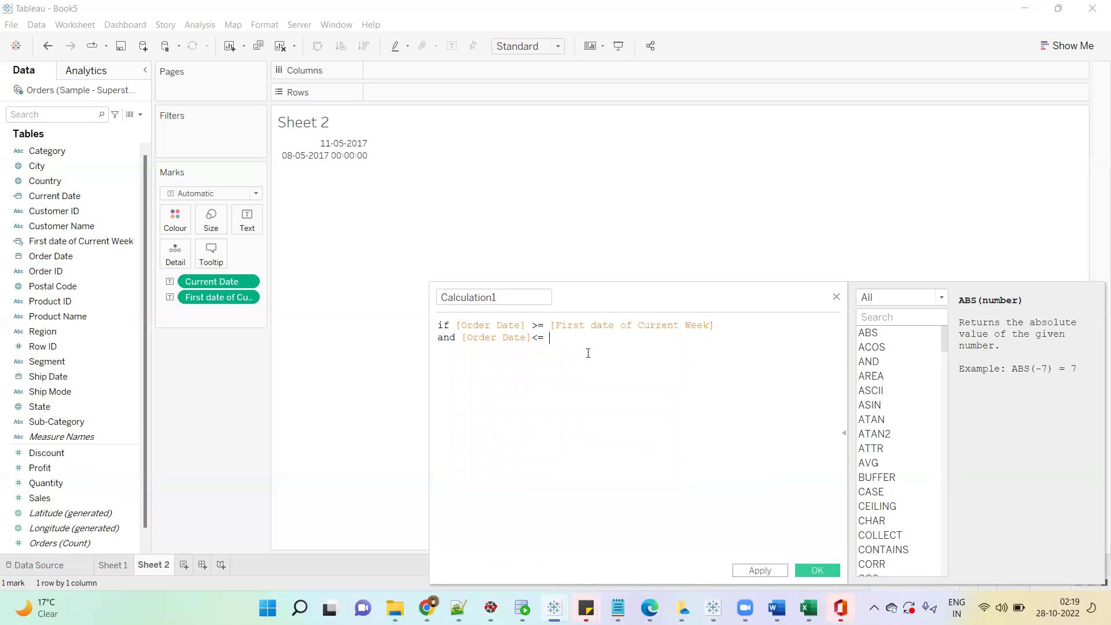
pyautogui.write('curr')
pyautogui.click(587, 353)
# - Finish it with THEN [Sales] ELSE 0 END, name it Current Week Data, and save
pyautogui.press('Return')
pyautogui.write('then sales')
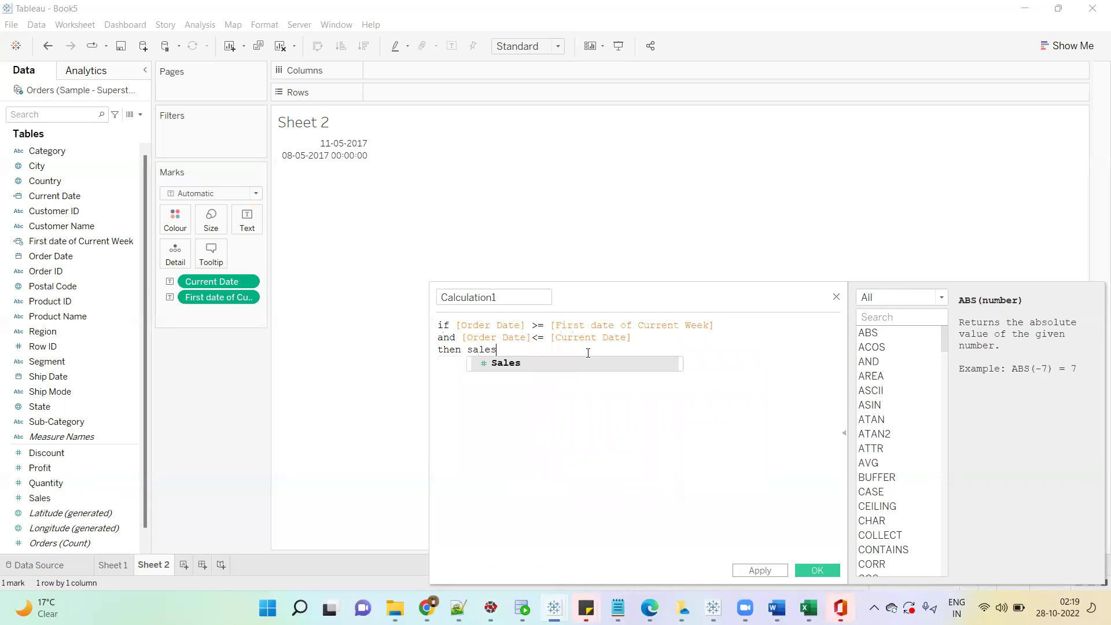
pyautogui.press('Return')
pyautogui.press('Return')
pyautogui.write('el')
pyautogui.press('Return')
pyautogui.write('0')
pyautogui.press('BackSpace')
pyautogui.press('Return')
pyautogui.write('0en')
pyautogui.press('Return')
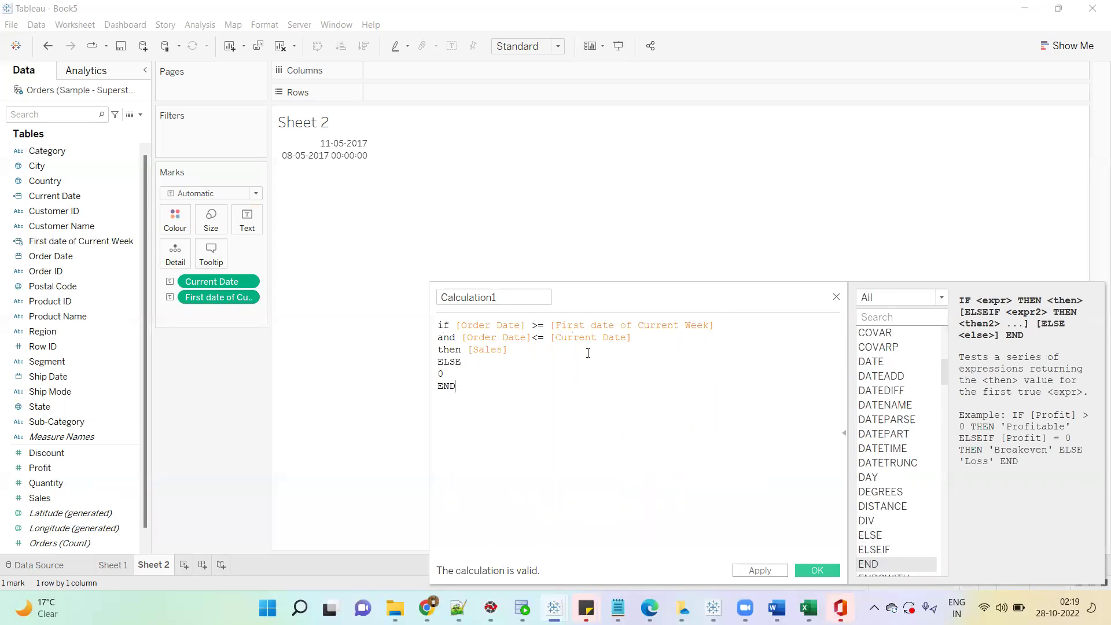
pyautogui.doubleClick(524, 297)
pyautogui.write('Curr')
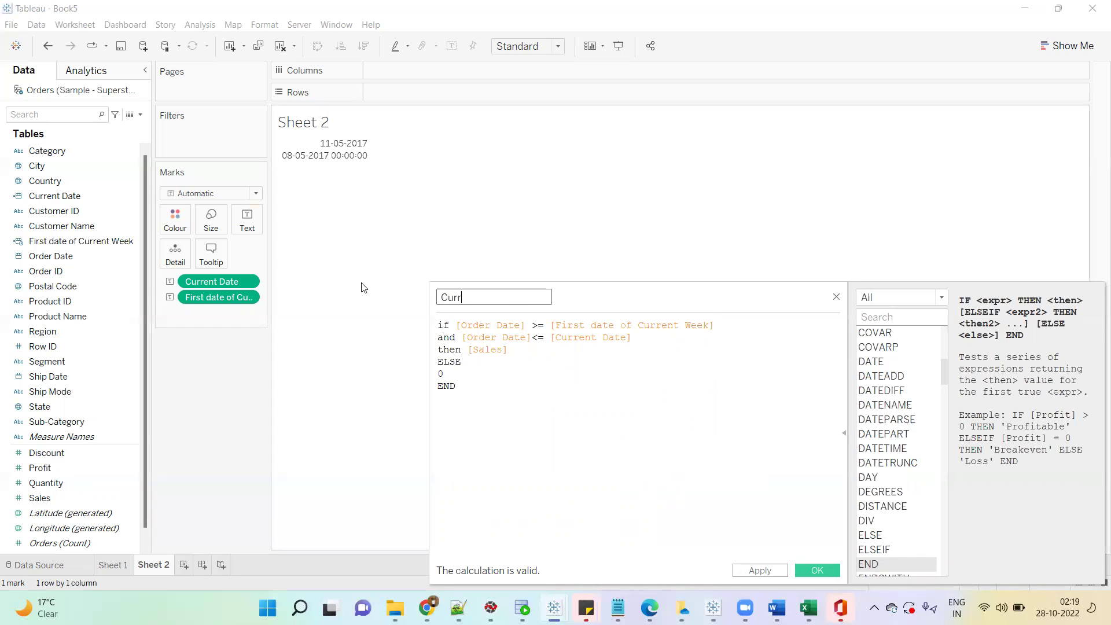
pyautogui.write('ent Week Data')
pyautogui.click(815, 571)
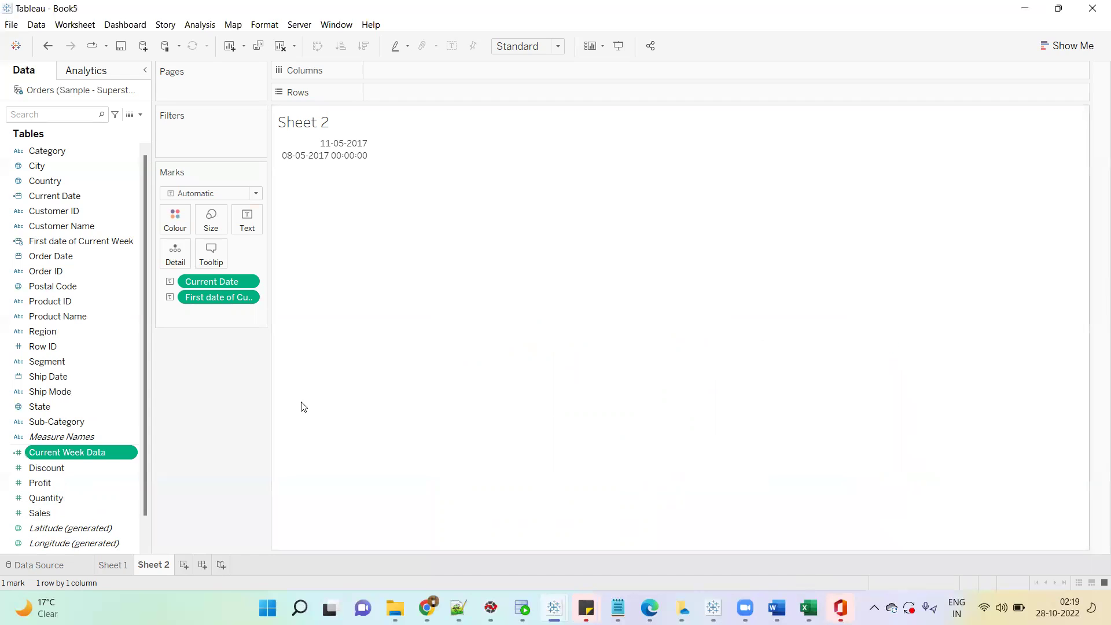
# - On Sheet 1, add Current Week Data to Rows as a discrete column and widen it
pyautogui.click(117, 563)
pyautogui.moveTo(92, 453); pyautogui.dragTo(578, 90)
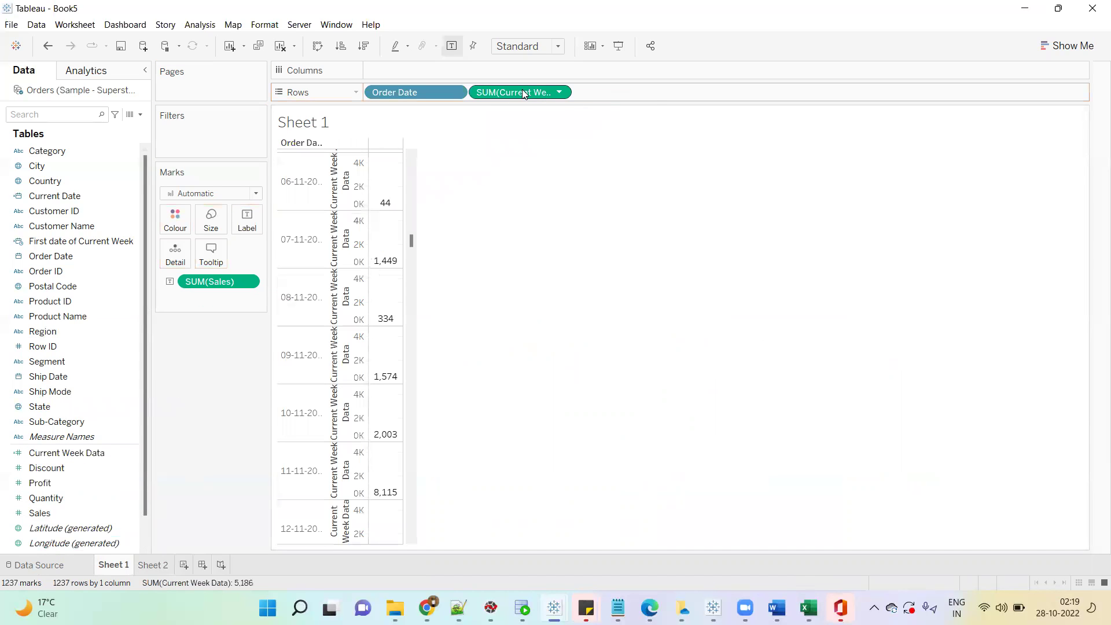
pyautogui.rightClick(522, 93)
pyautogui.click(551, 240)
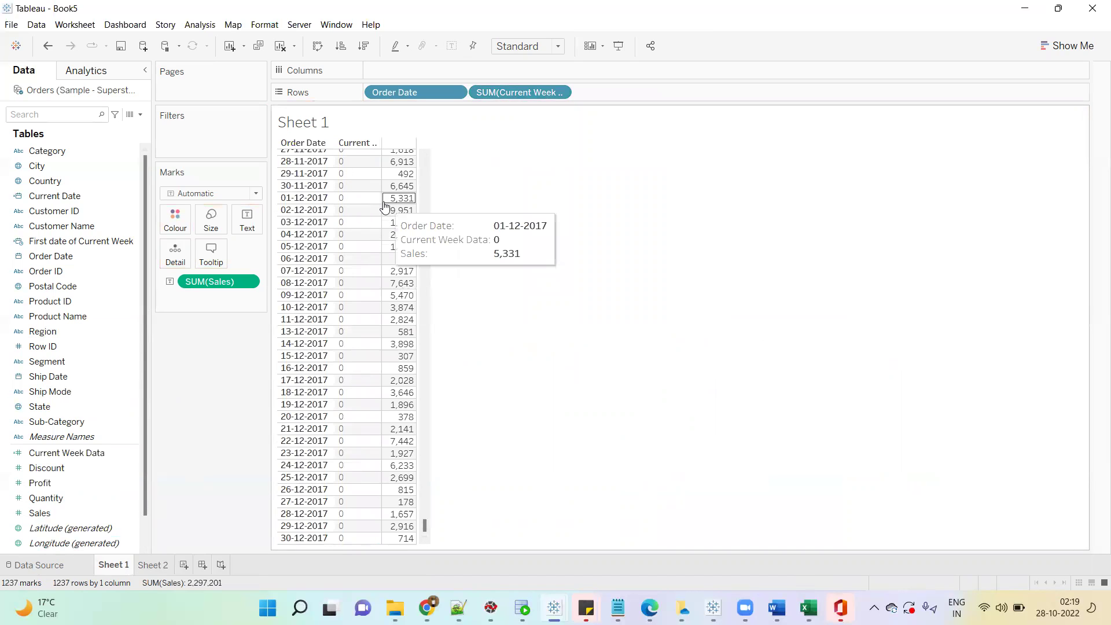
pyautogui.moveTo(335, 203); pyautogui.dragTo(359, 203)
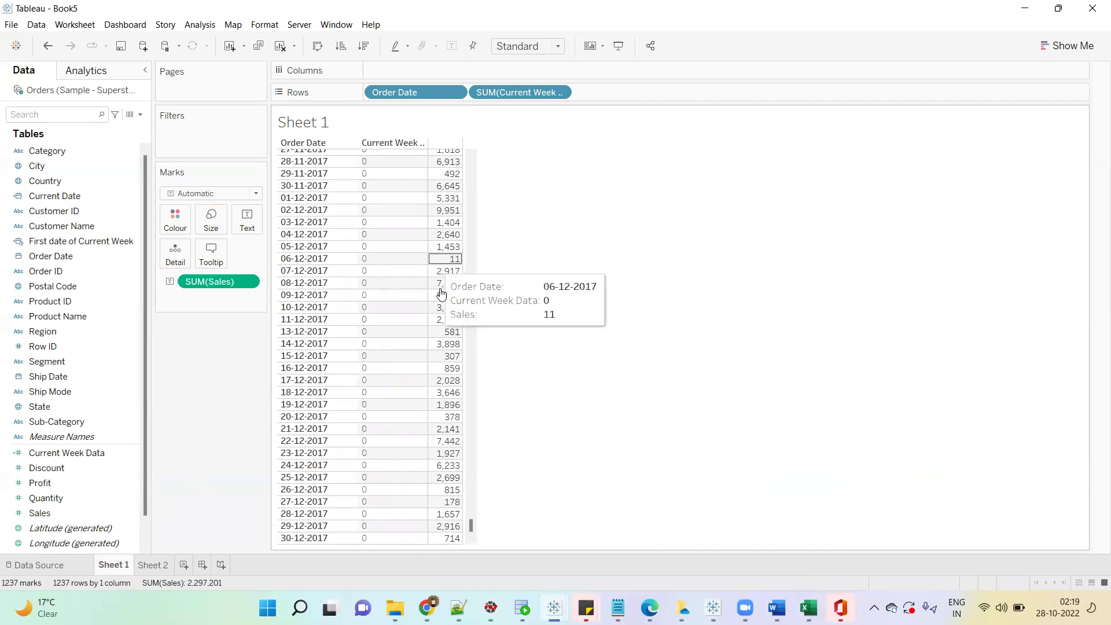
# - Select the 08-05-2017 to 11-05-2017 rows showing non-zero Current Week values
pyautogui.scroll(15, 367, 405)
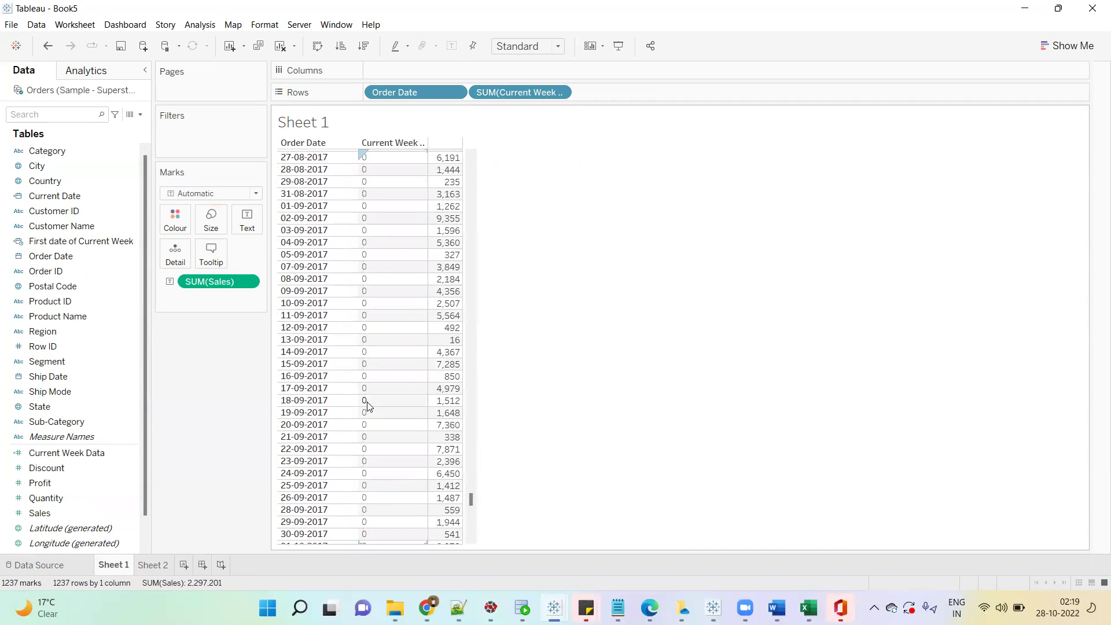
pyautogui.scroll(10, 366, 405)
pyautogui.scroll(14, 367, 405)
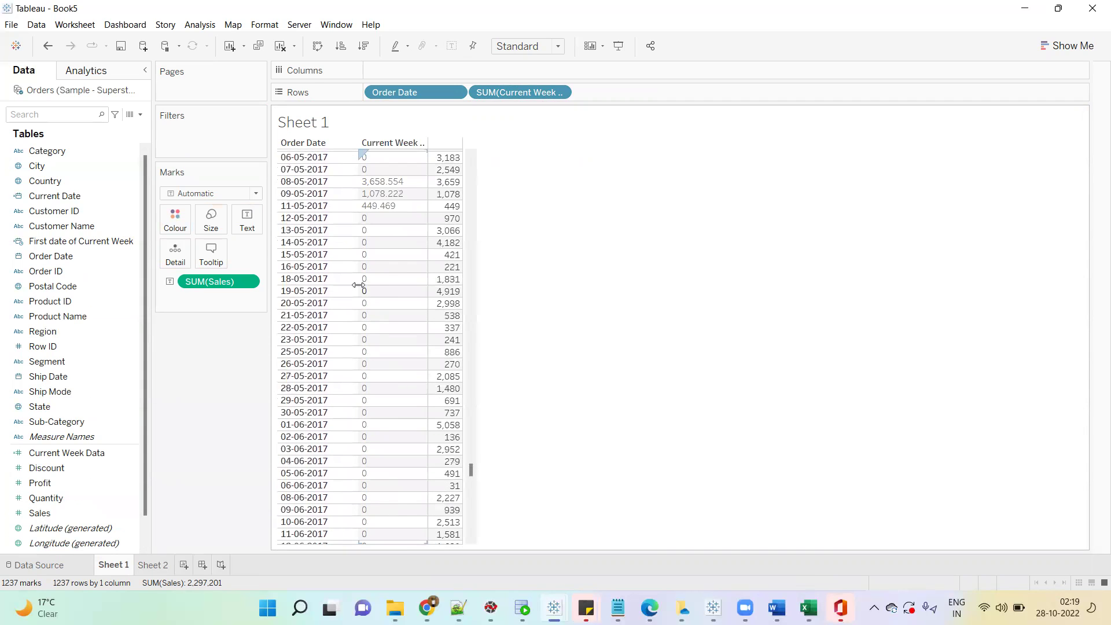
pyautogui.scroll(3, 358, 286)
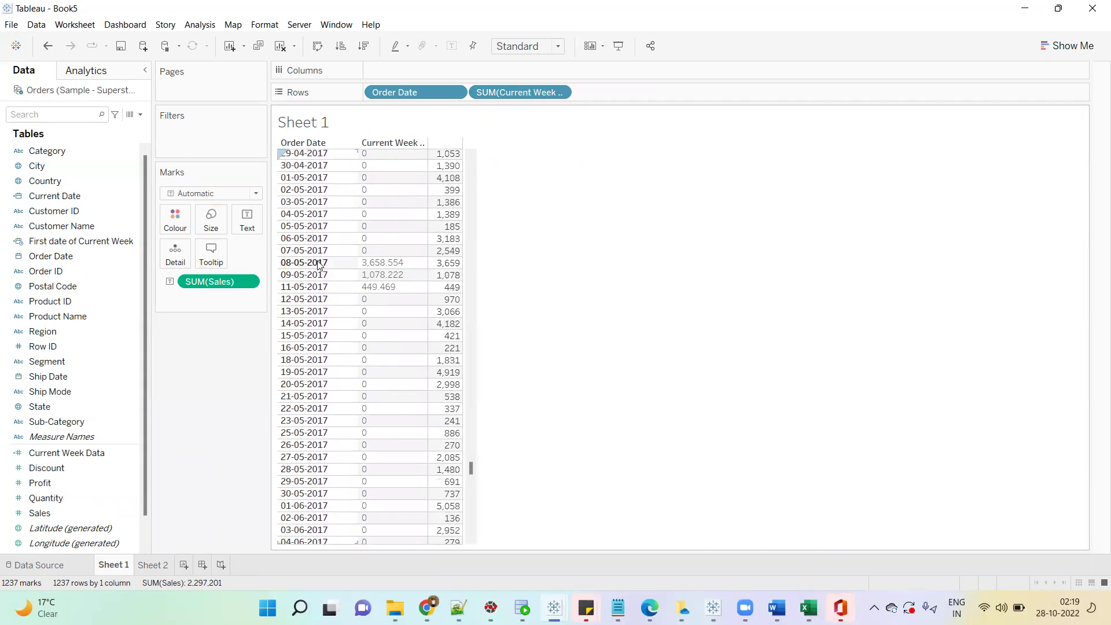
pyautogui.click(319, 264)
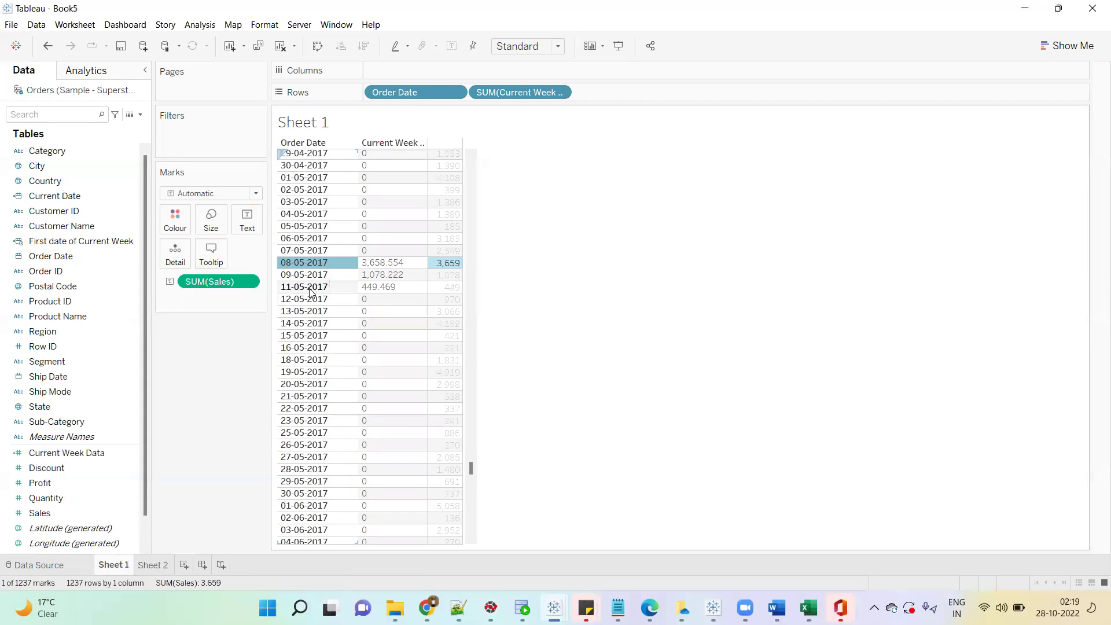
pyautogui.keyDown('shift'); pyautogui.click(311, 291); pyautogui.keyUp('shift')
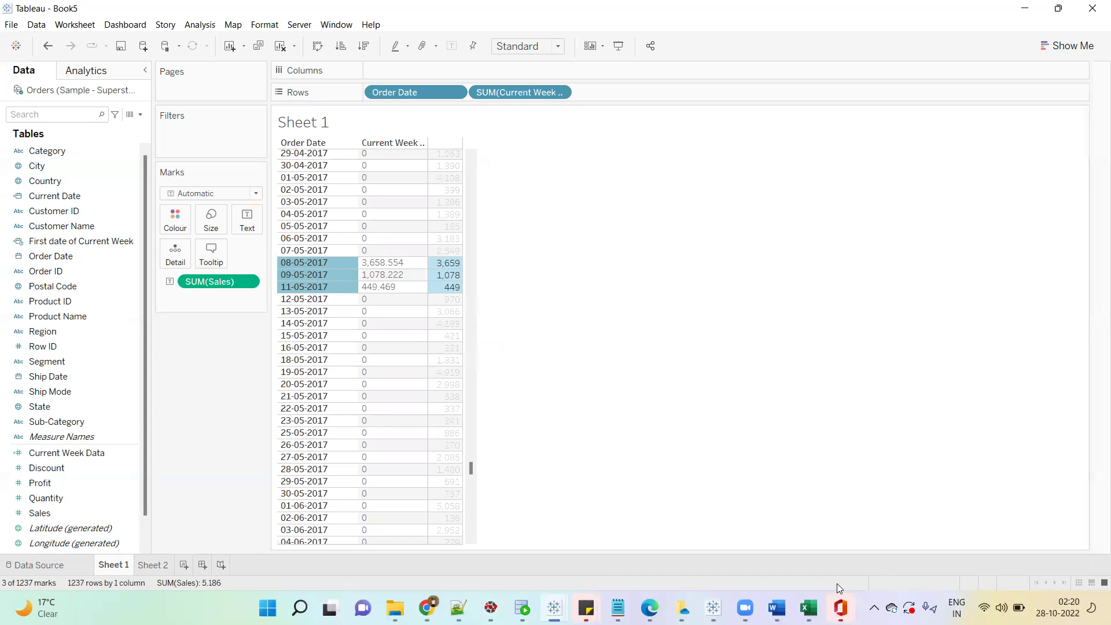
pyautogui.click(1058, 608)
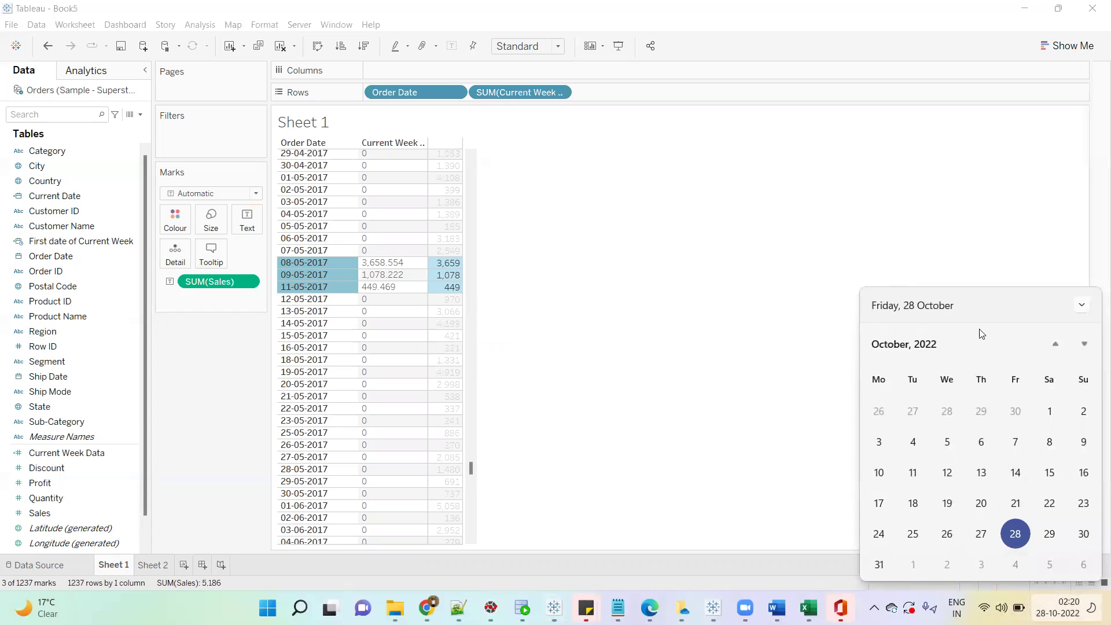
pyautogui.click(926, 346)
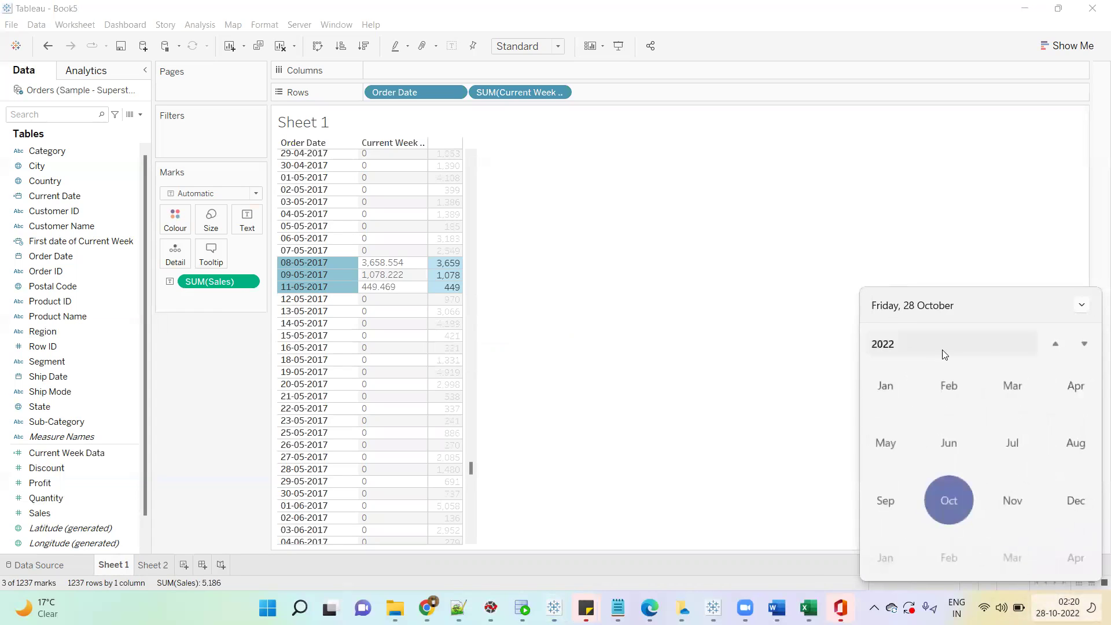
pyautogui.click(893, 342)
pyautogui.scroll(1, 1062, 402)
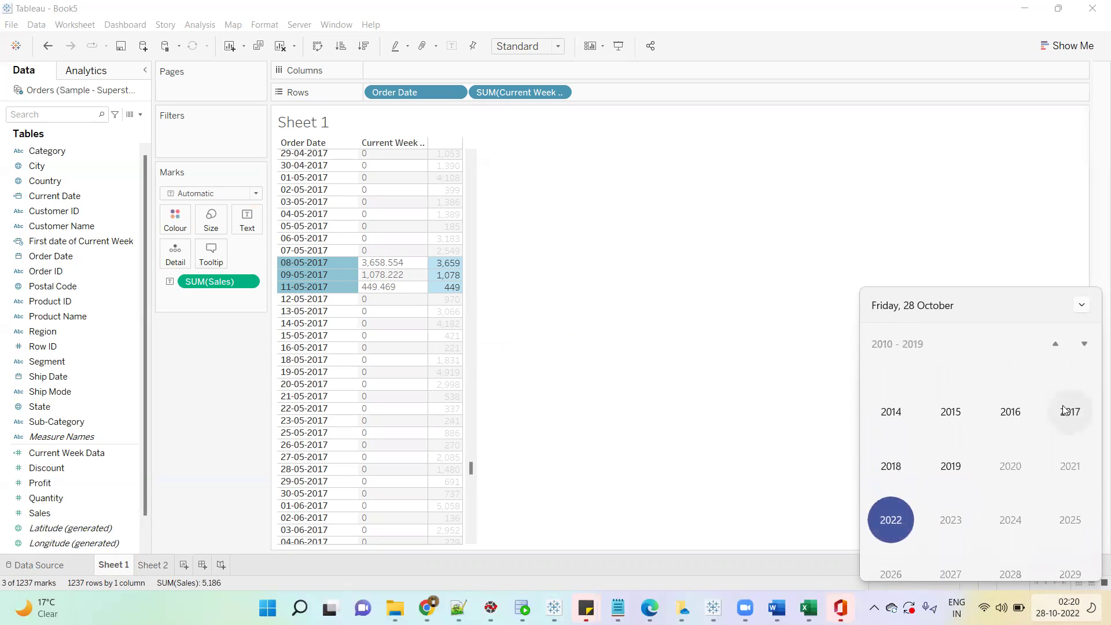
pyautogui.click(1062, 405)
pyautogui.click(891, 445)
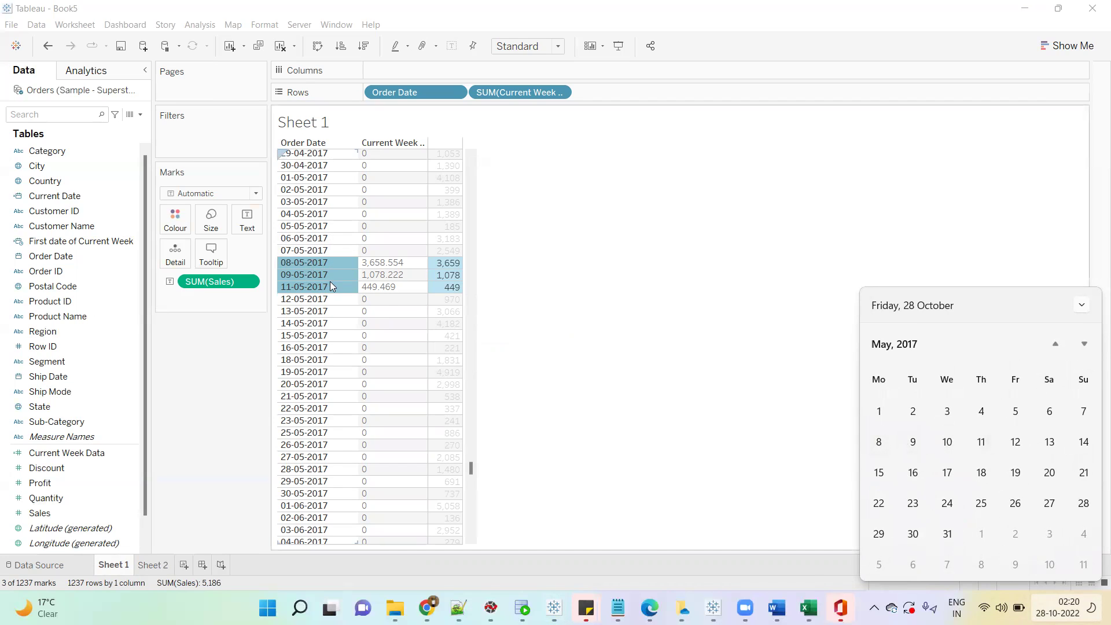
pyautogui.moveTo(330, 281)
pyautogui.click(590, 319)
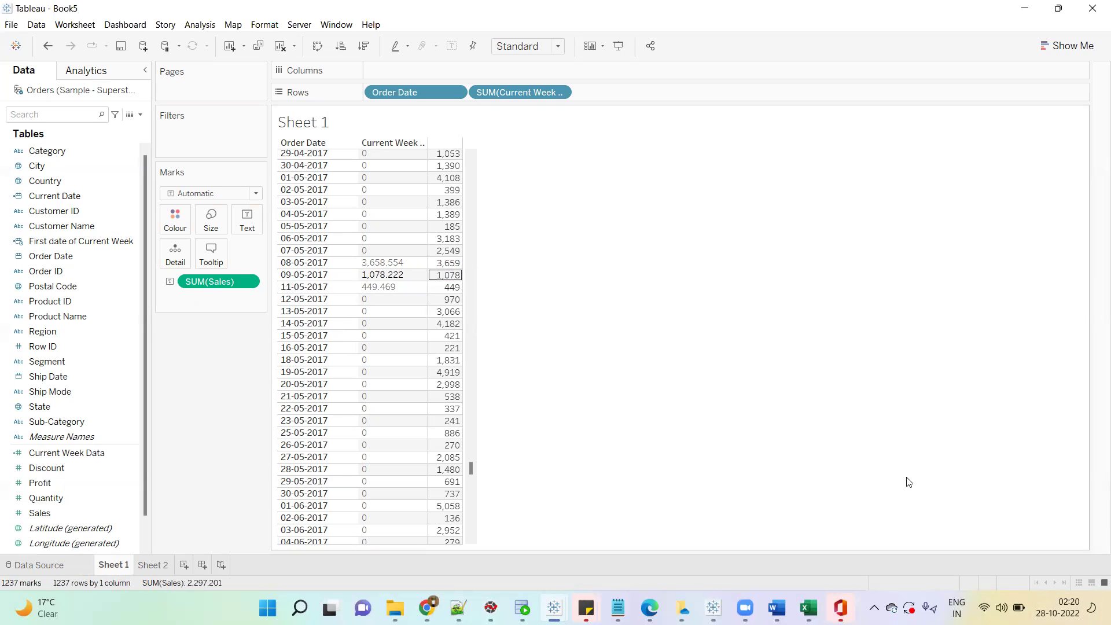
pyautogui.click(1057, 608)
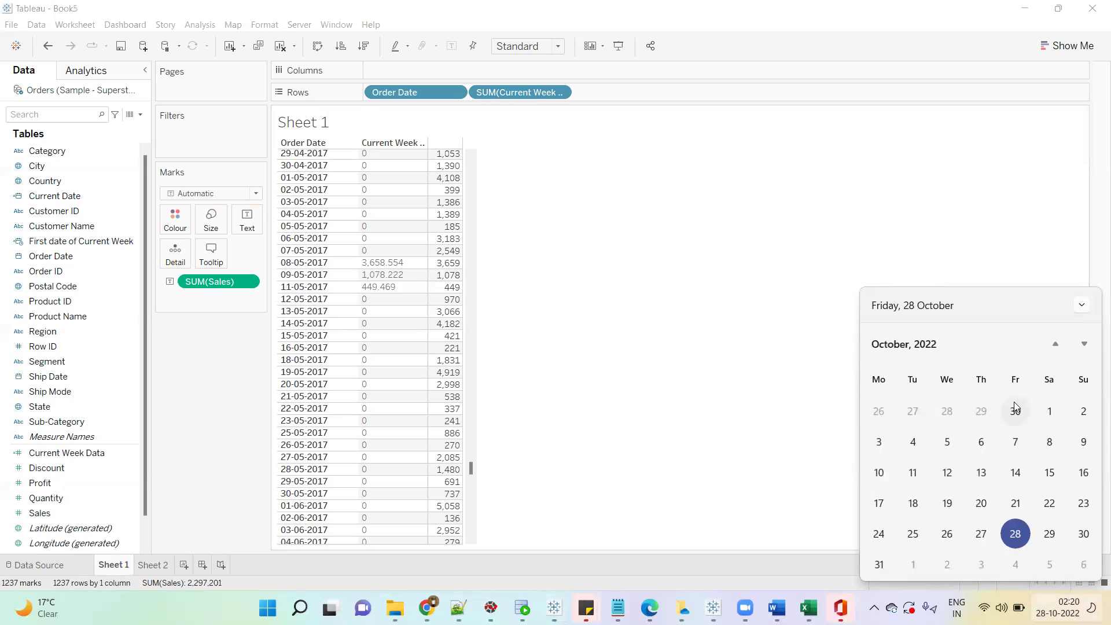
pyautogui.click(947, 347)
pyautogui.click(894, 347)
pyautogui.scroll(2, 1035, 405)
pyautogui.click(1076, 416)
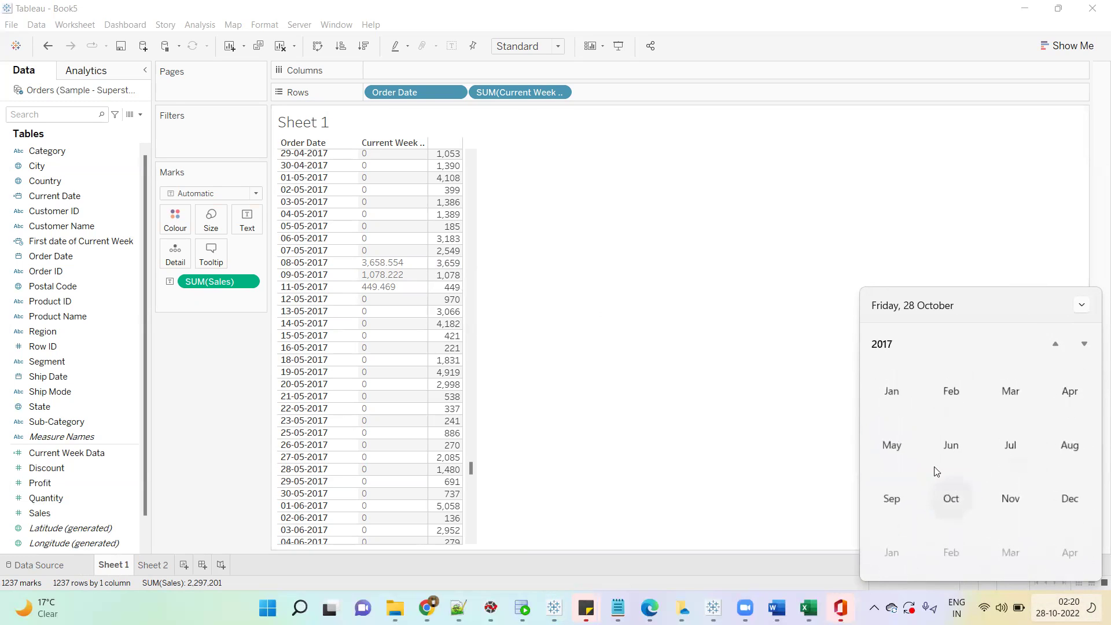
pyautogui.click(892, 445)
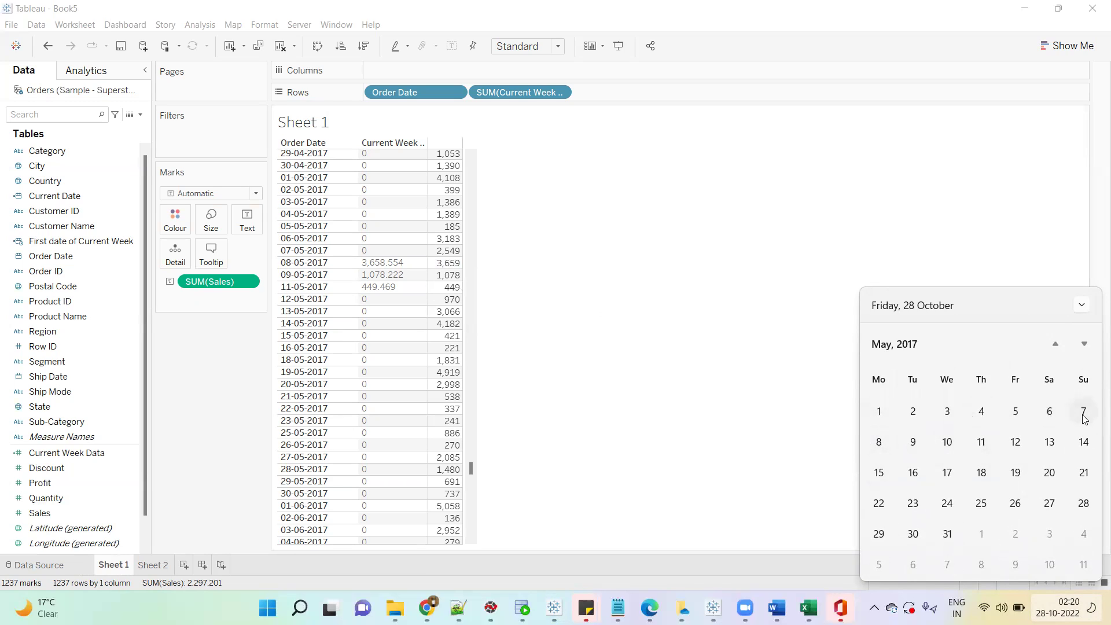
pyautogui.click(697, 312)
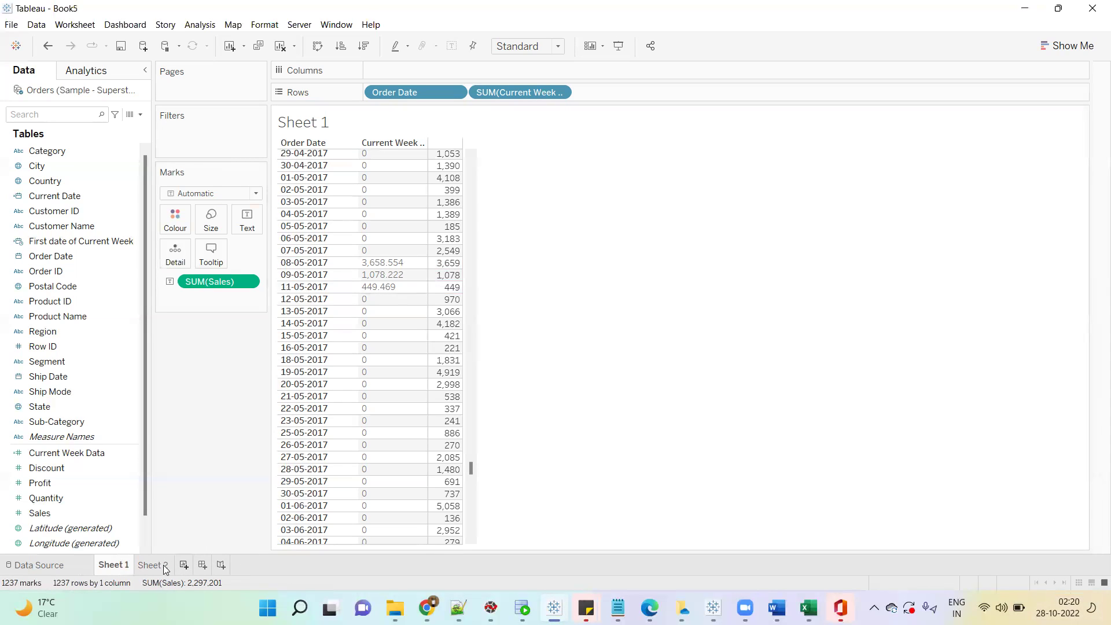
# - On Sheet 2, duplicate First date of Current Week and open the copy for editing
pyautogui.click(140, 114)
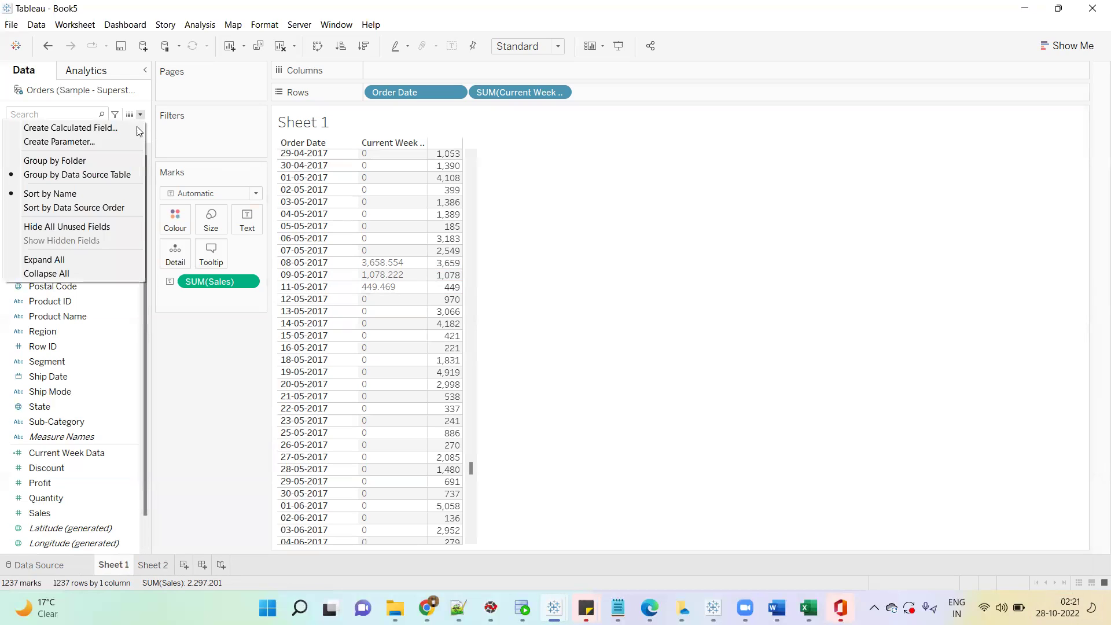
pyautogui.click(139, 506)
pyautogui.click(152, 565)
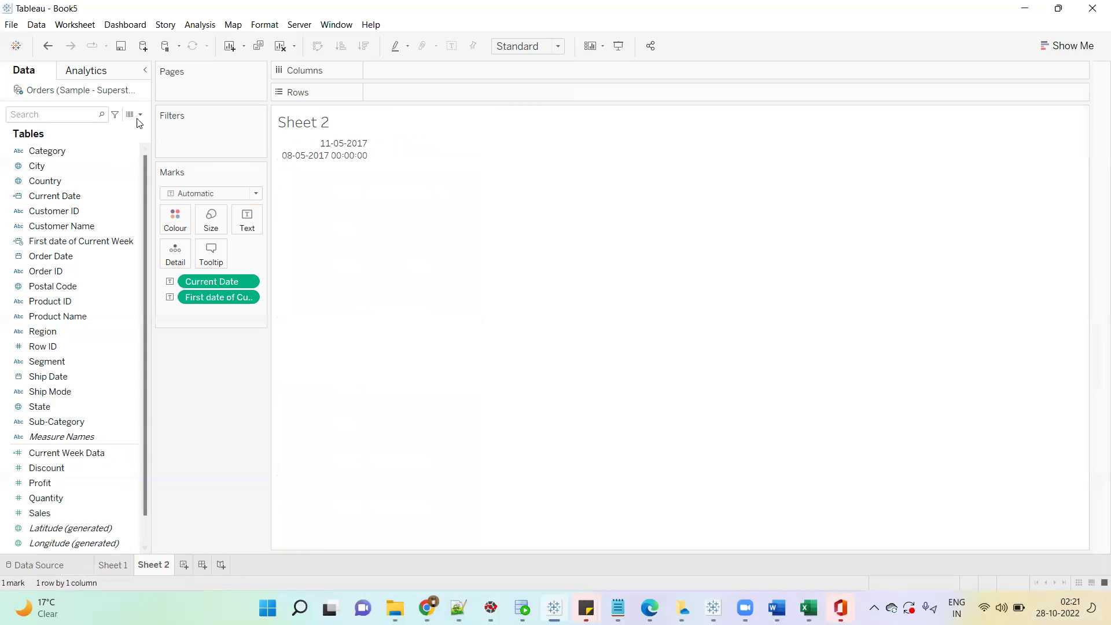
pyautogui.rightClick(92, 244)
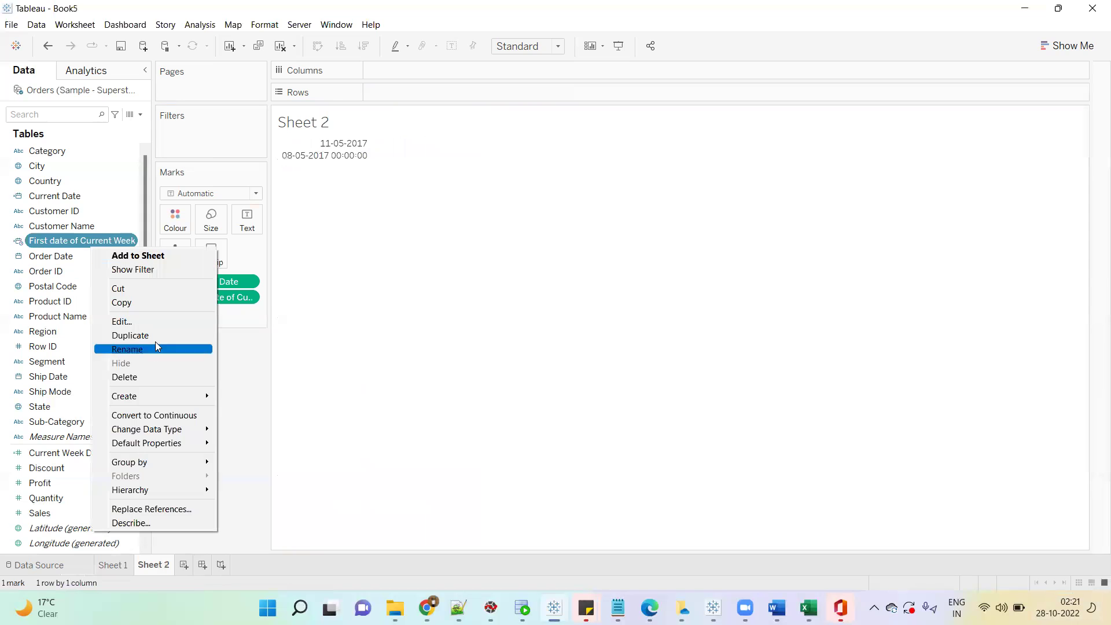
pyautogui.click(152, 336)
pyautogui.rightClick(101, 261)
pyautogui.click(144, 332)
# - Rename the copied field so it reads First date of Previous instead of Current
pyautogui.click(529, 298)
pyautogui.press('BackSpace')
pyautogui.press('BackSpace')
pyautogui.press('BackSpace')
pyautogui.press('BackSpace')
pyautogui.press('BackSpace')
pyautogui.press('BackSpace')
pyautogui.press('BackSpace')
pyautogui.press('BackSpace')
pyautogui.press('BackSpace')
pyautogui.press('BackSpace')
pyautogui.press('BackSpace')
pyautogui.press('BackSpace')
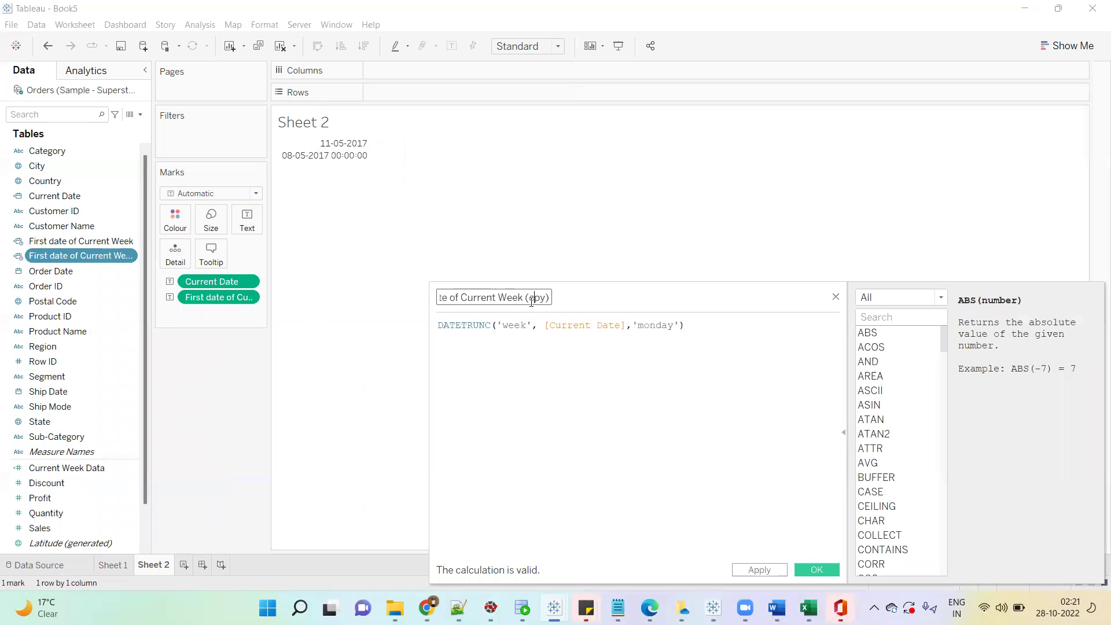
pyautogui.press('BackSpace')
pyautogui.press('BackSpace')
pyautogui.press('BackSpace')
pyautogui.press('BackSpace')
pyautogui.press('BackSpace')
pyautogui.press('BackSpace')
pyautogui.press('BackSpace')
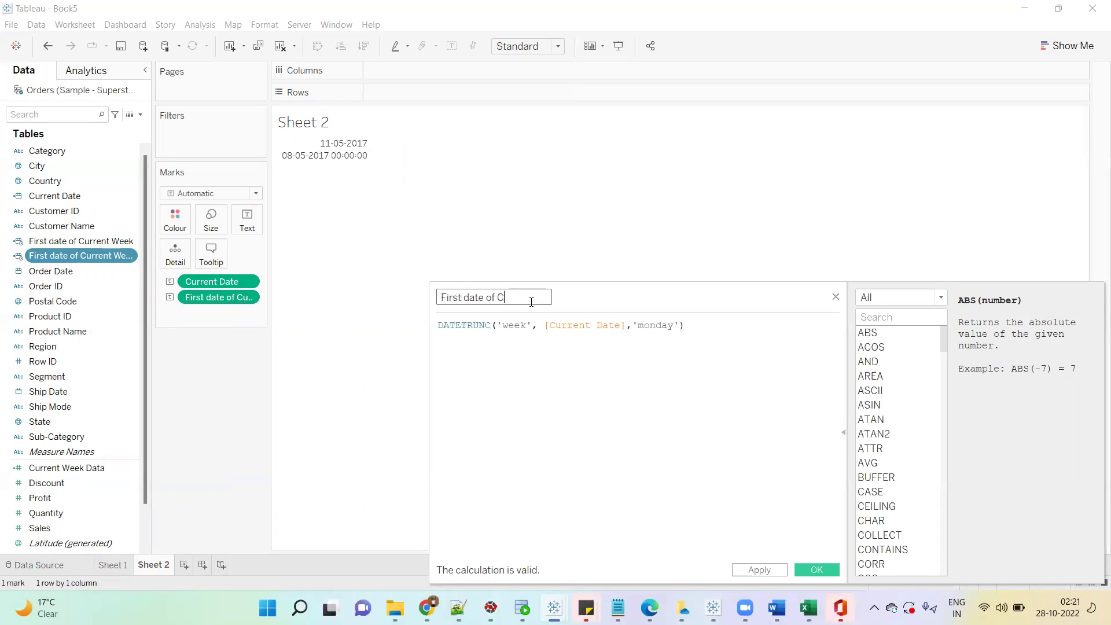
pyautogui.write('Previous')
# - Insert DATEADD('day',-7, in front of the DATETRUNC week formula
pyautogui.click(444, 327)
pyautogui.press('Return')
pyautogui.hotkey('shift', 'End')
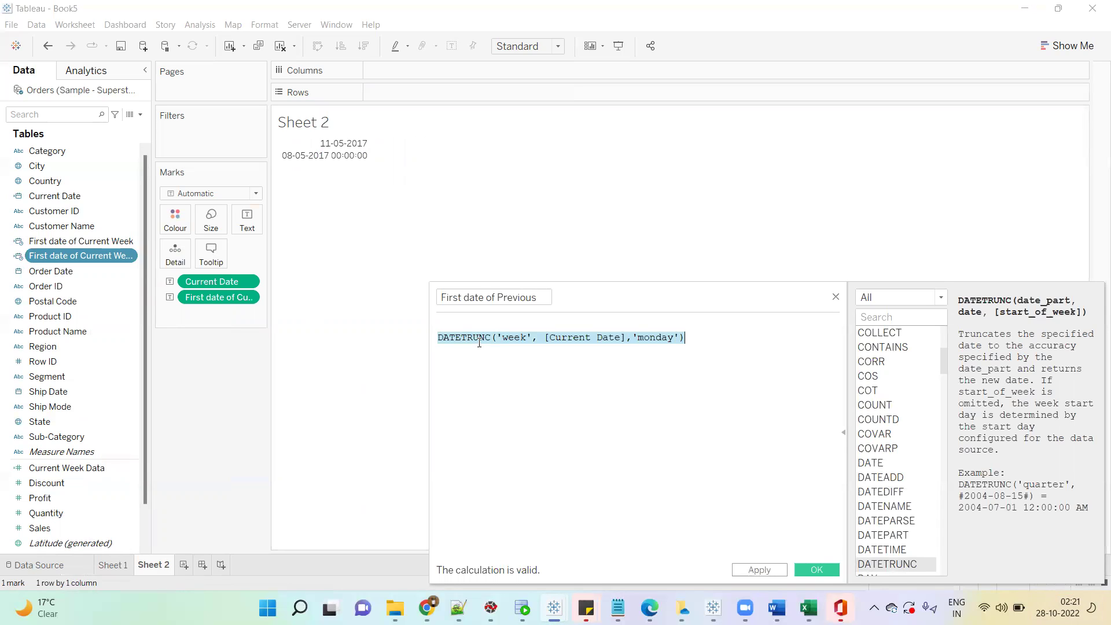
pyautogui.press('Up')
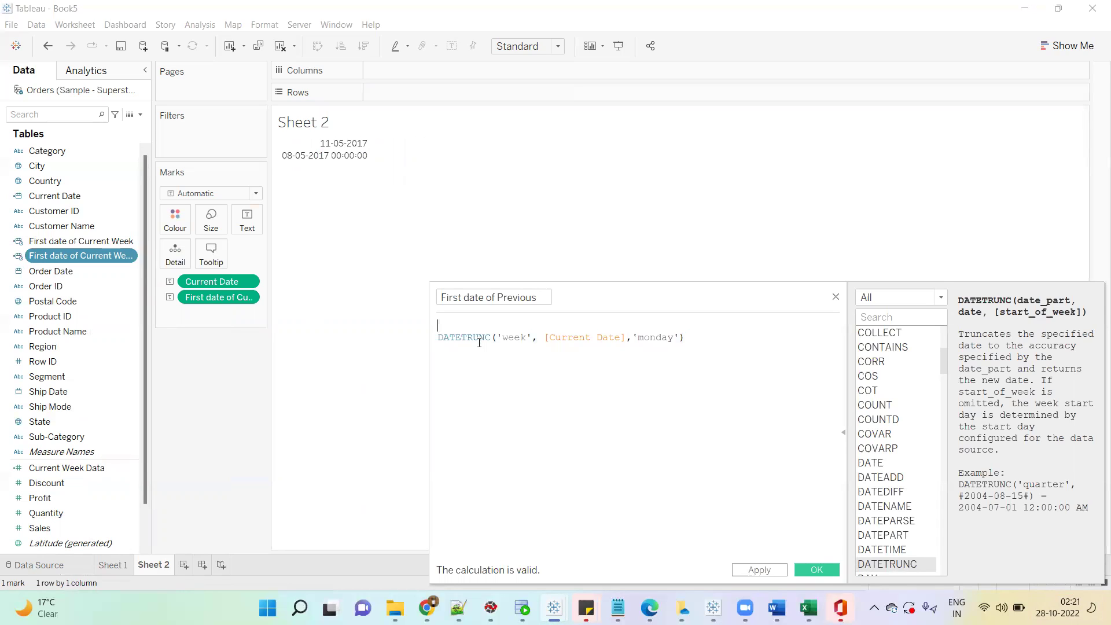
pyautogui.write('datea')
pyautogui.click(479, 344)
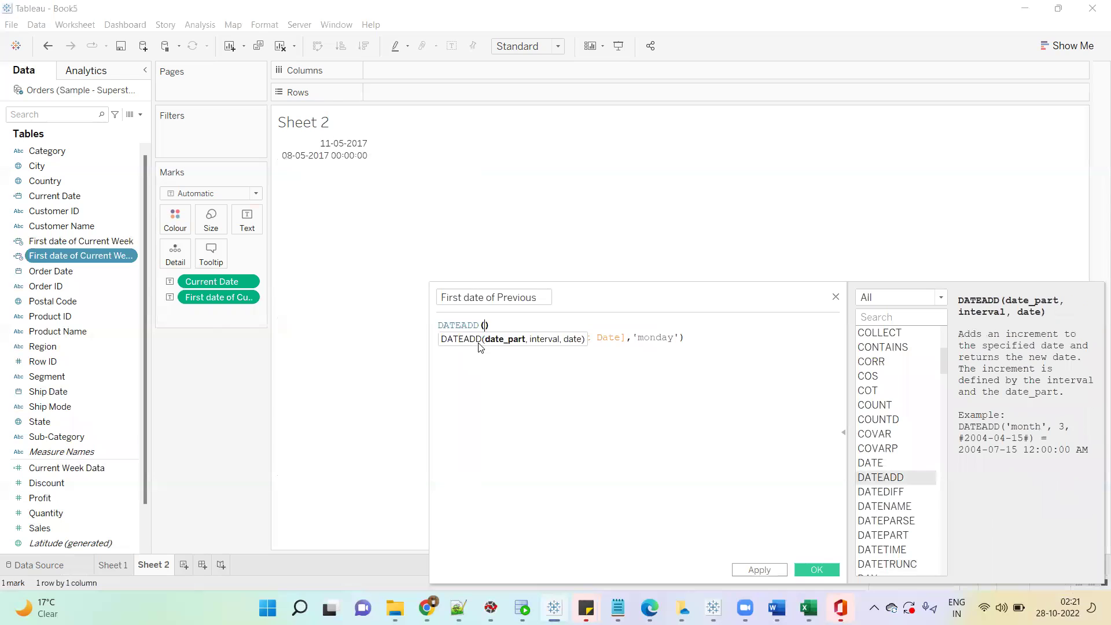
pyautogui.write('w')
pyautogui.press('BackSpace')
pyautogui.write('d')
pyautogui.press('BackSpace')
pyautogui.write("'daay")
pyautogui.write('y')
pyautogui.write("',")
pyautogui.write('-7,')
# - Close the DATEADD with one parenthesis after the DATETRUNC expression
pyautogui.click(740, 342)
pyautogui.write(')')
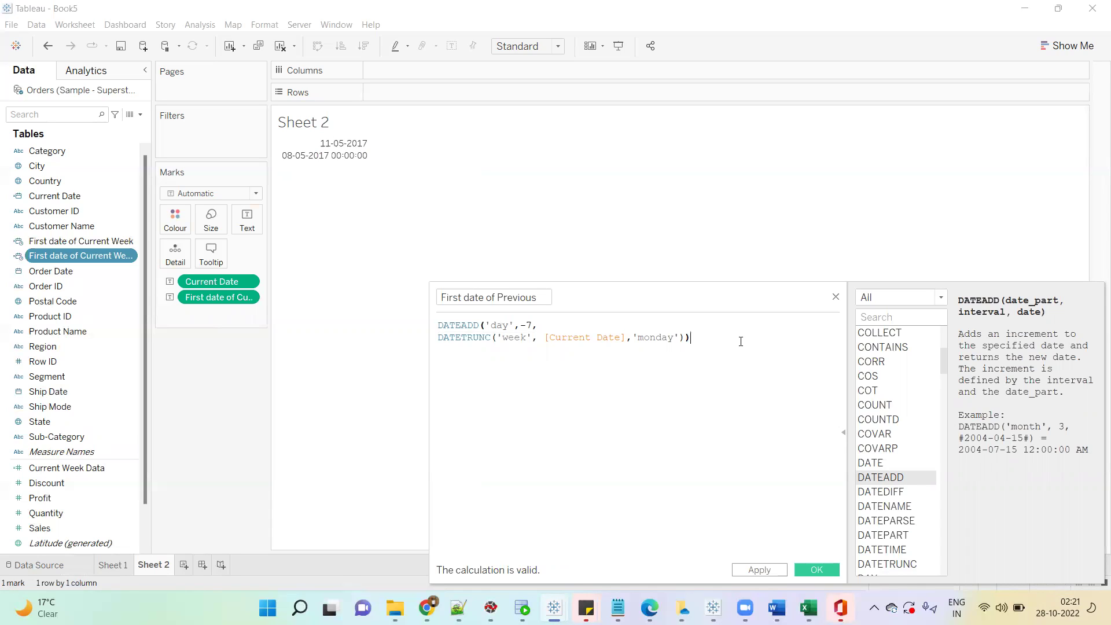
pyautogui.press('Left')
pyautogui.press('BackSpace')
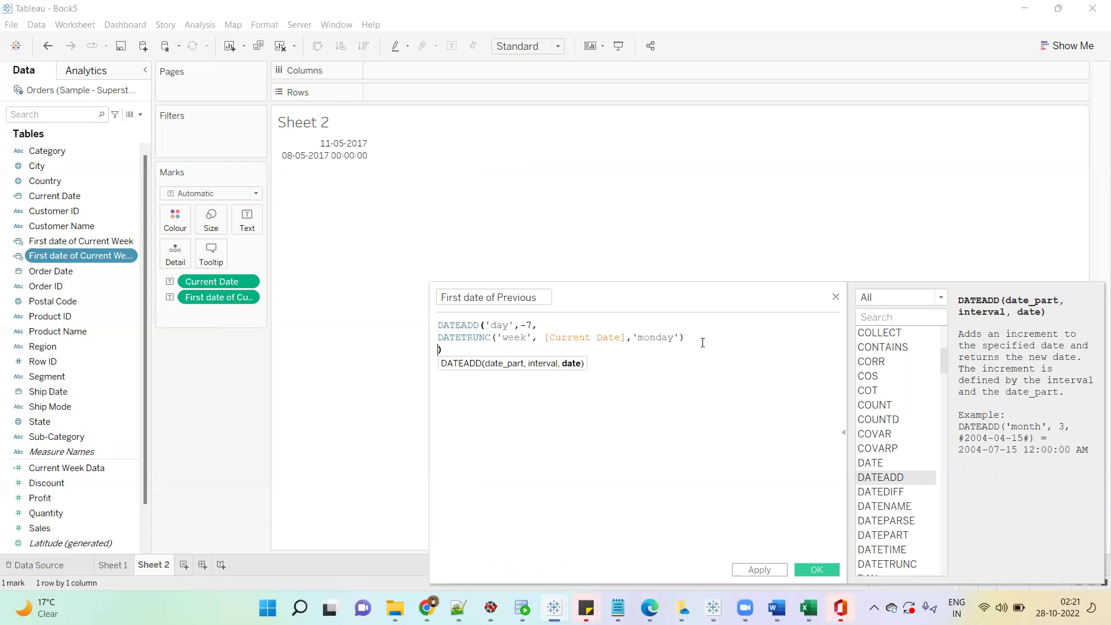
pyautogui.press('Home')
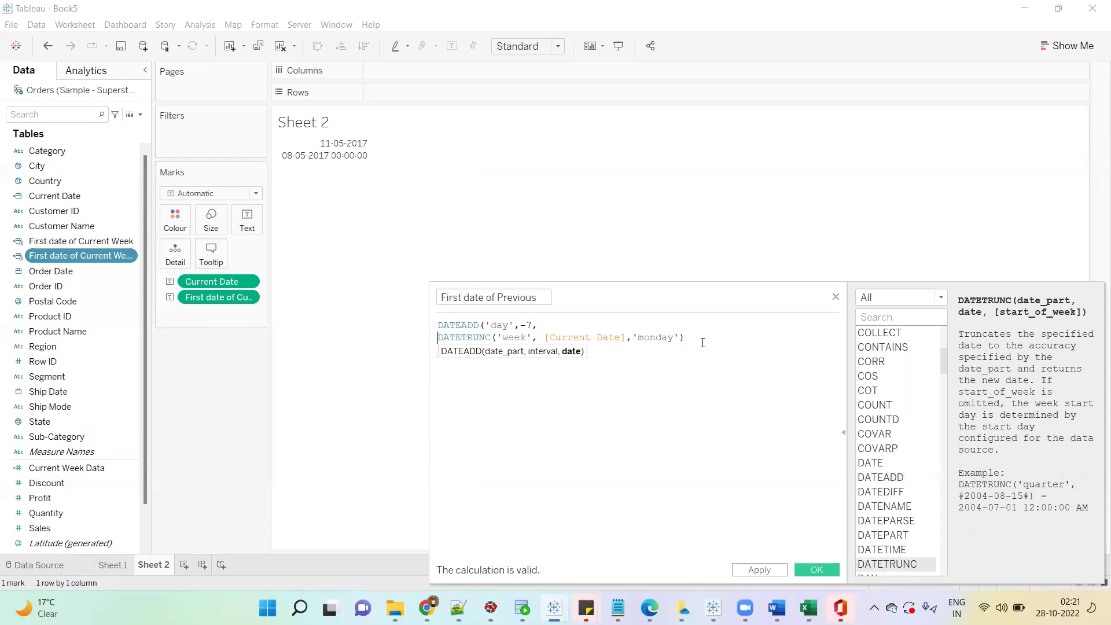
pyautogui.hotkey('shift', 'Down')
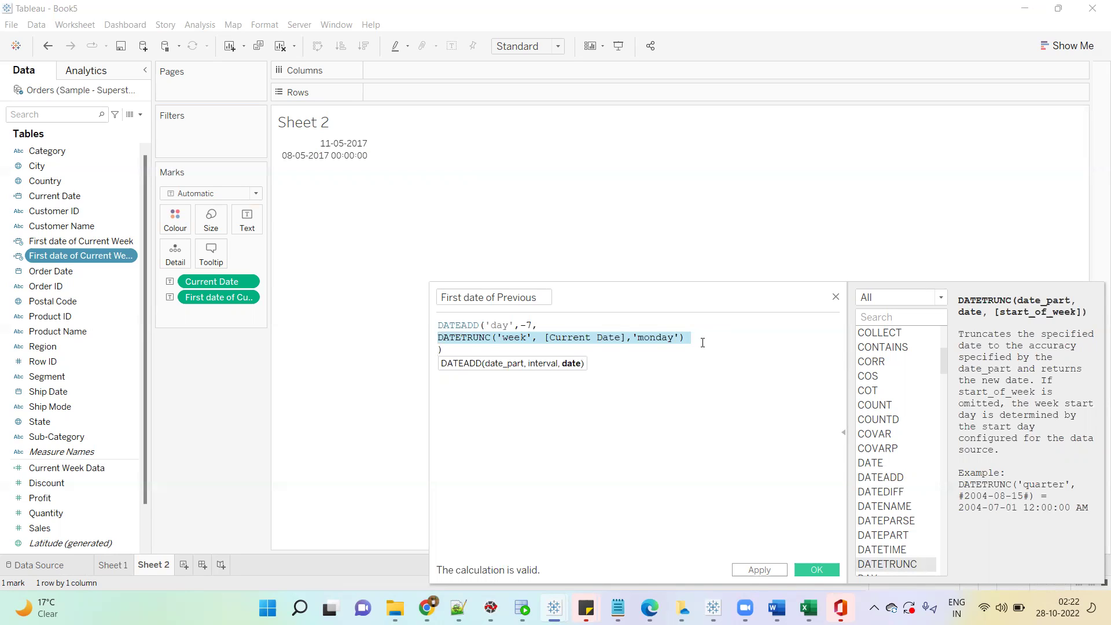
# - Complete the name as First date of Previous Week and save the calculation
pyautogui.click(544, 299)
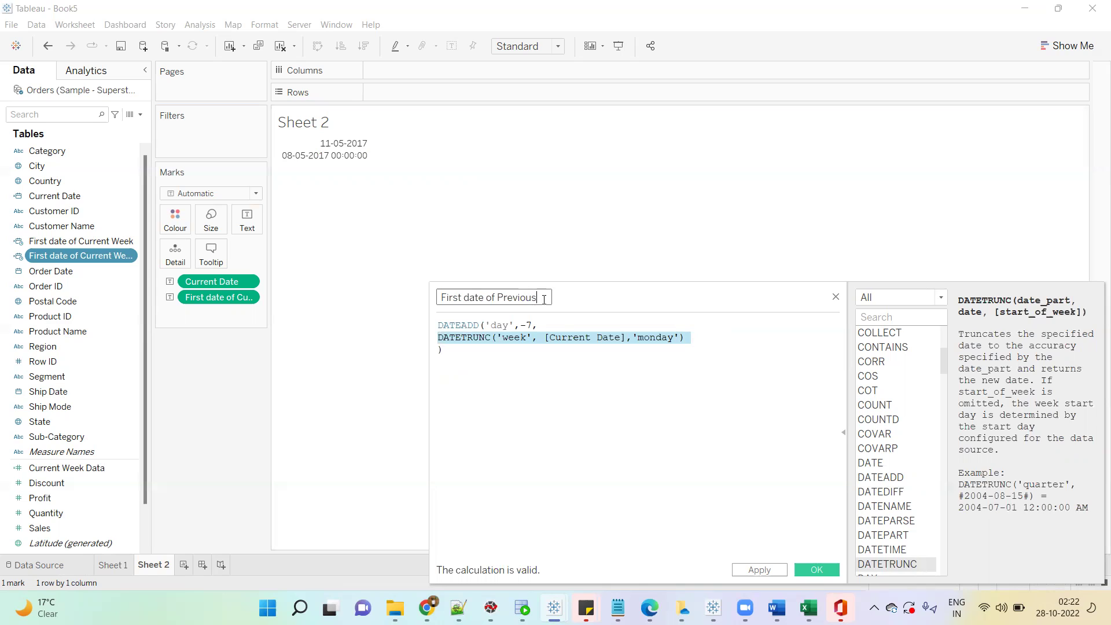
pyautogui.write('Week')
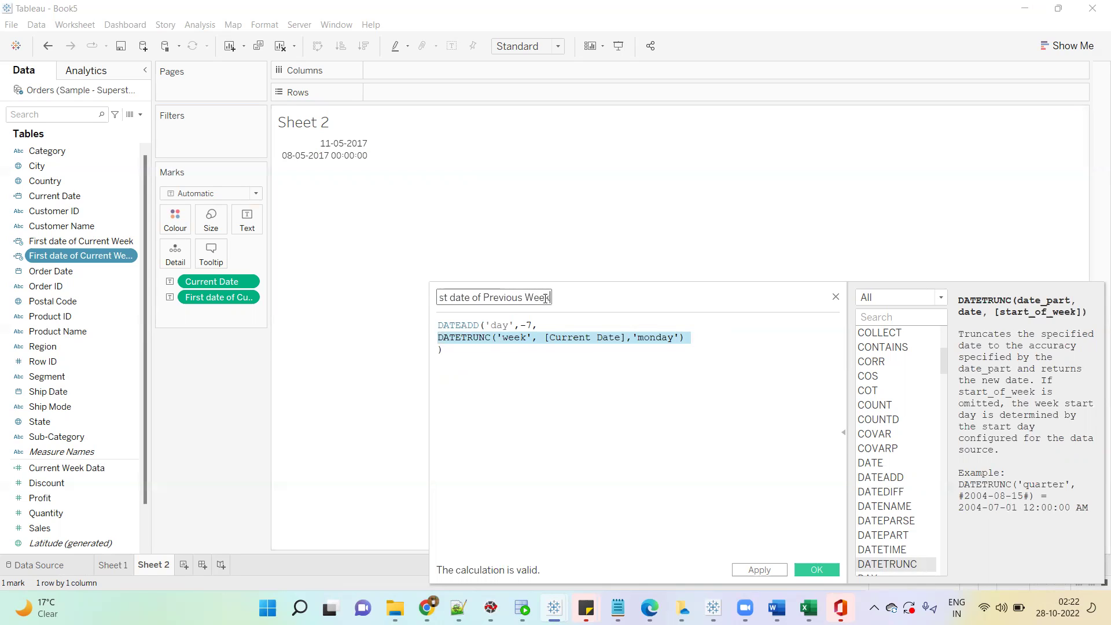
pyautogui.click(814, 570)
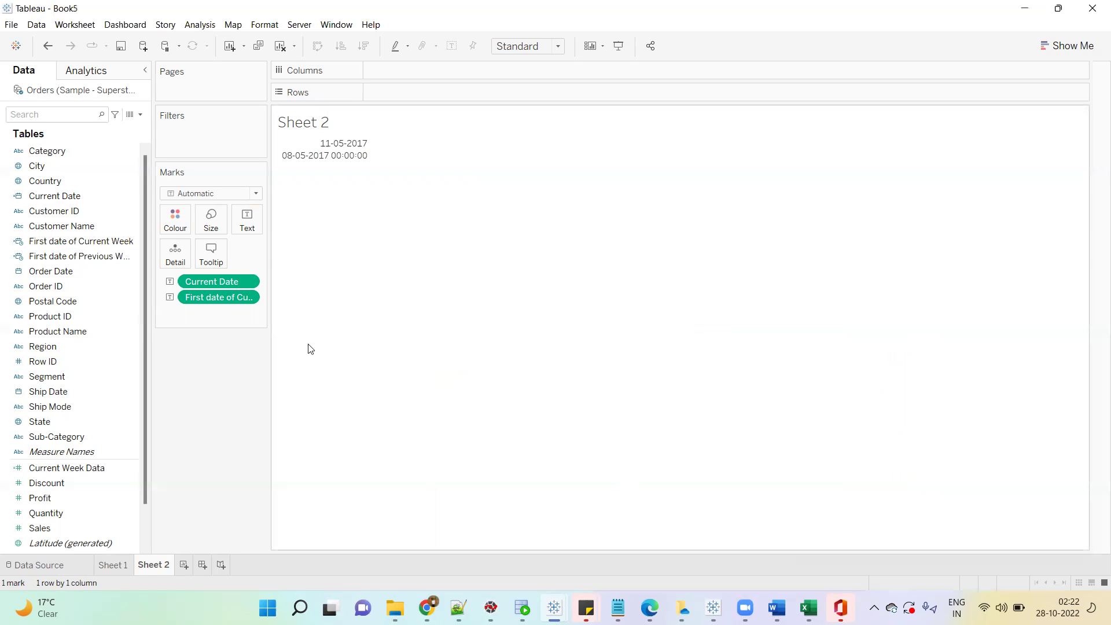
# - Add First date of Previous Week to Sheet 2 as an exact date, showing 01-05-2017
pyautogui.moveTo(117, 255); pyautogui.dragTo(248, 313)
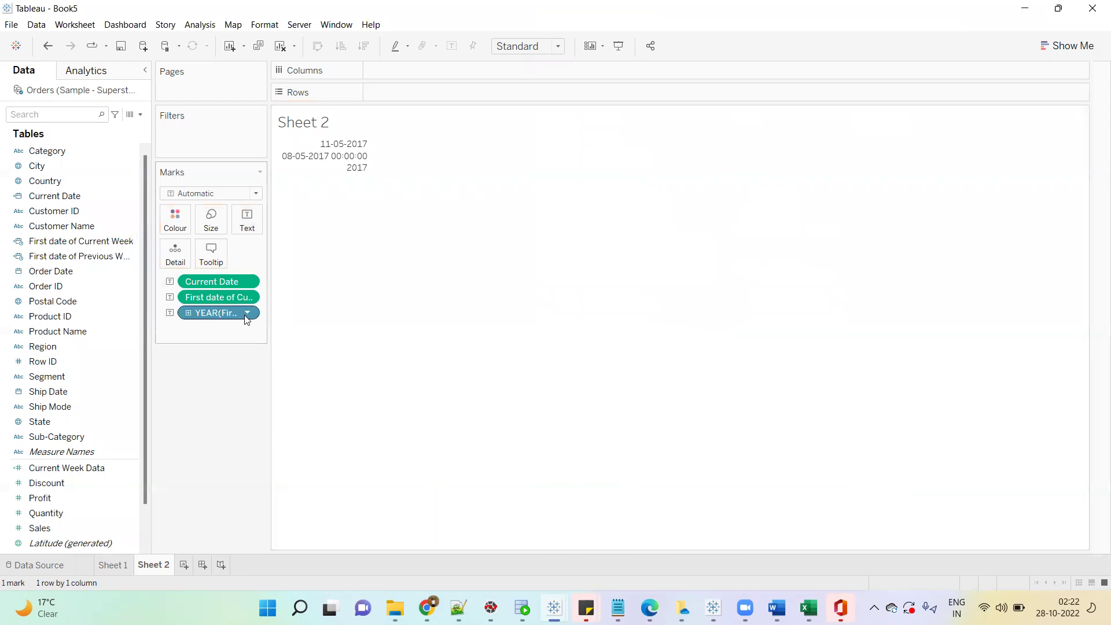
pyautogui.click(246, 314)
pyautogui.click(270, 320)
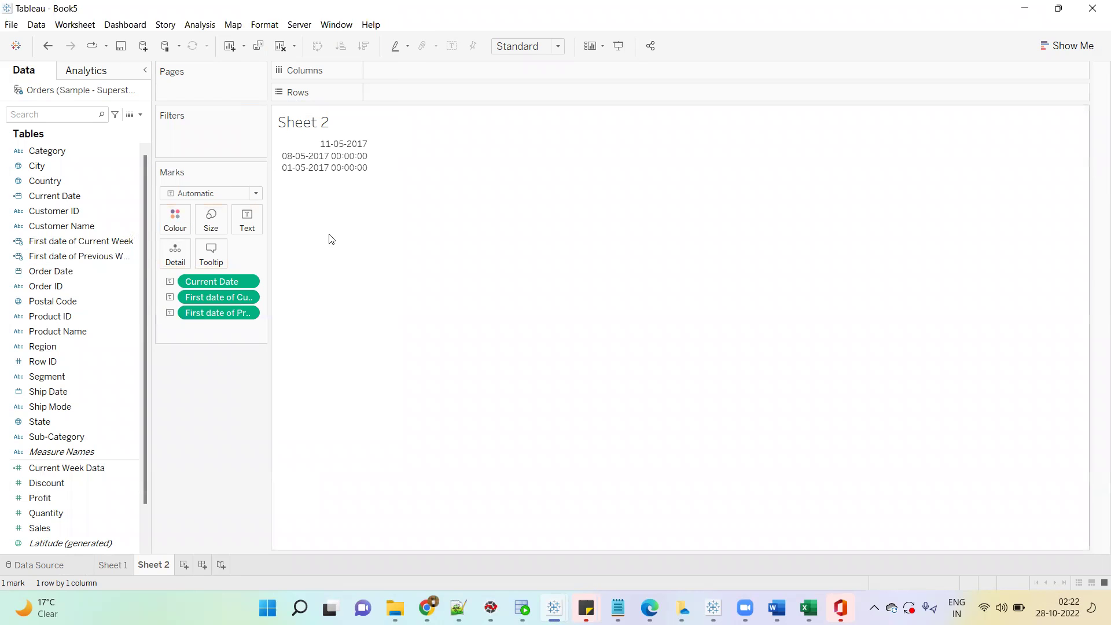
pyautogui.moveTo(284, 173)
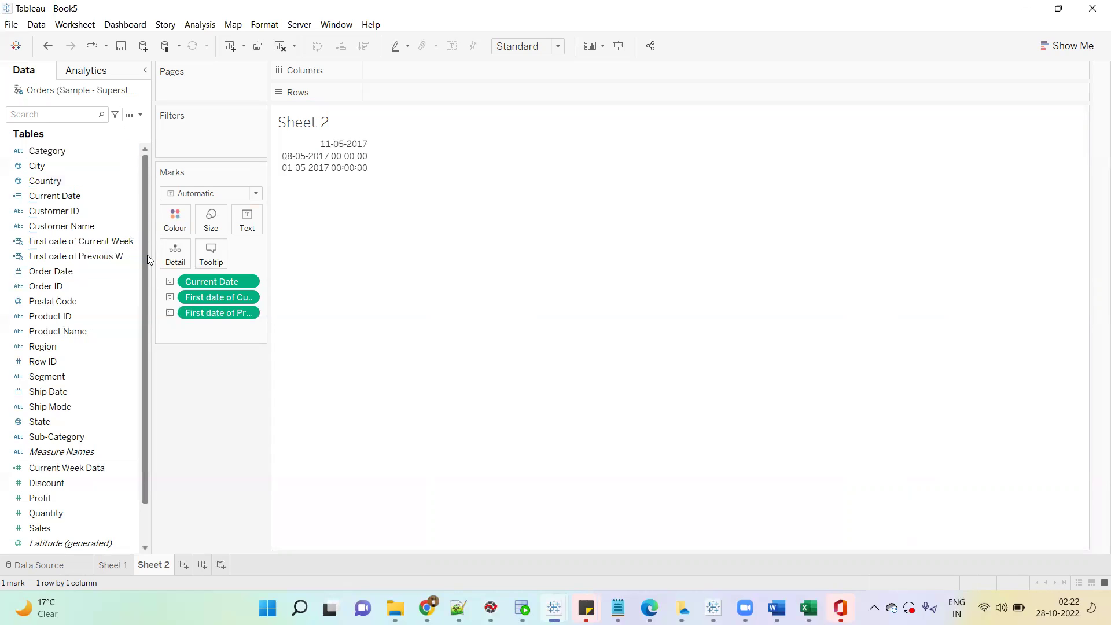
# - Duplicate First date of Current Week as 'Last Date of Previous week' with formula DATETRUNC('week',[Current Date],'monday') -1
pyautogui.moveTo(150, 255); pyautogui.dragTo(184, 256)
pyautogui.rightClick(123, 241)
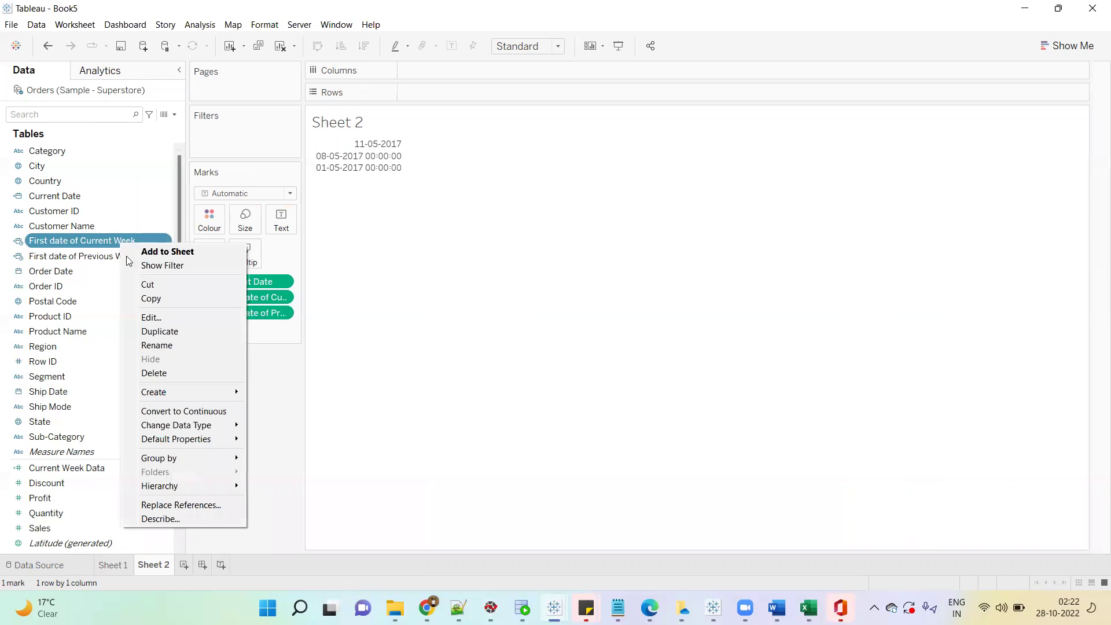
pyautogui.click(167, 335)
pyautogui.rightClick(128, 259)
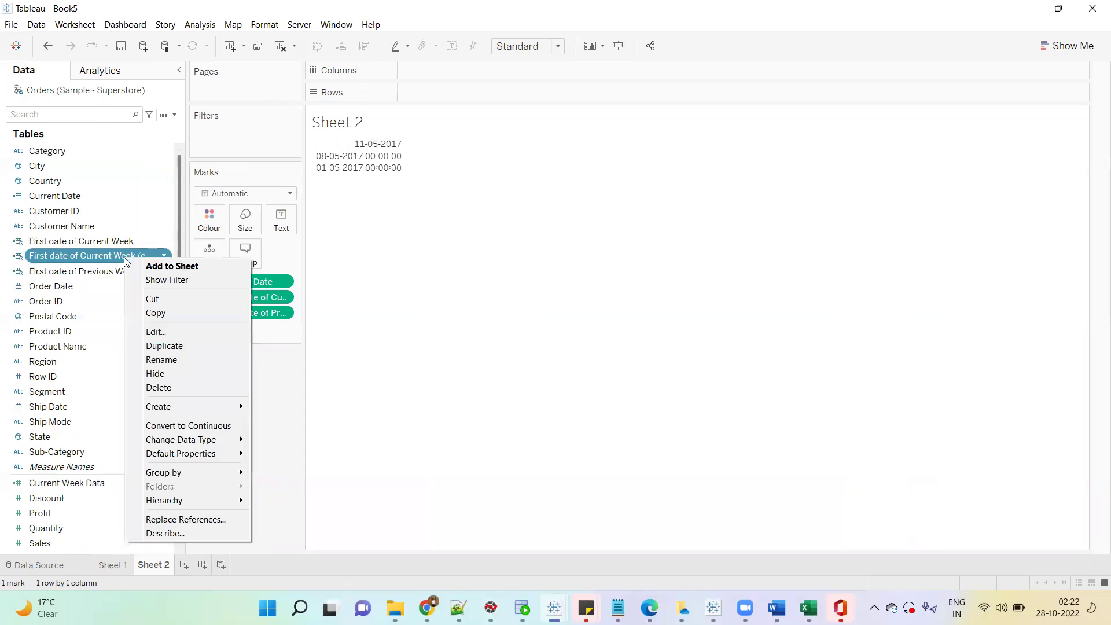
pyautogui.click(161, 329)
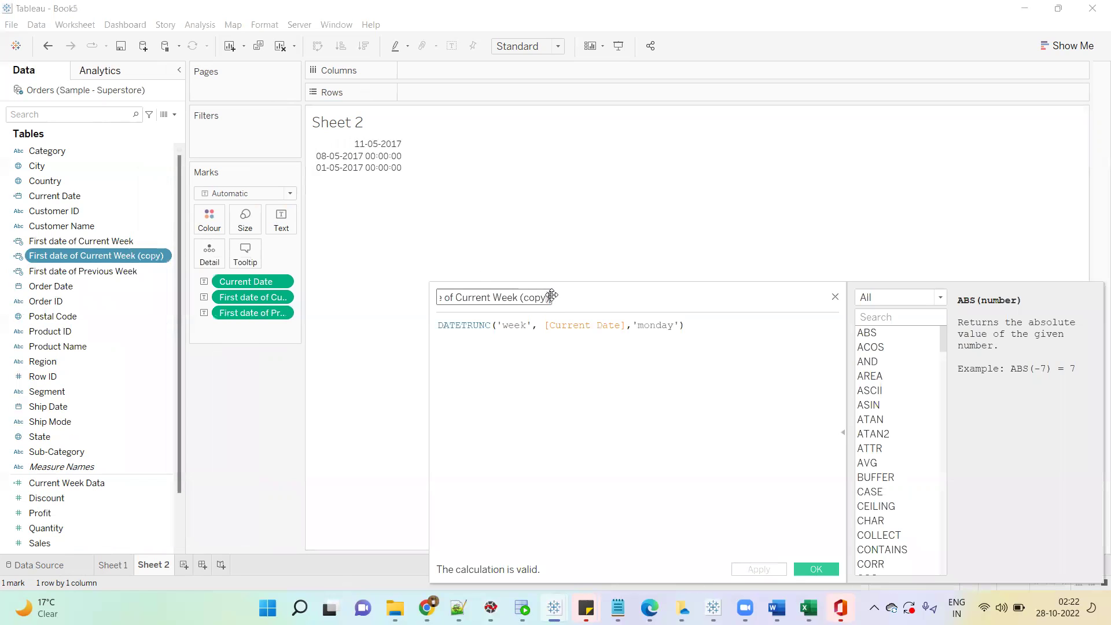
pyautogui.write('Last')
pyautogui.write(' Date of ')
pyautogui.write('Previo')
pyautogui.write('us week')
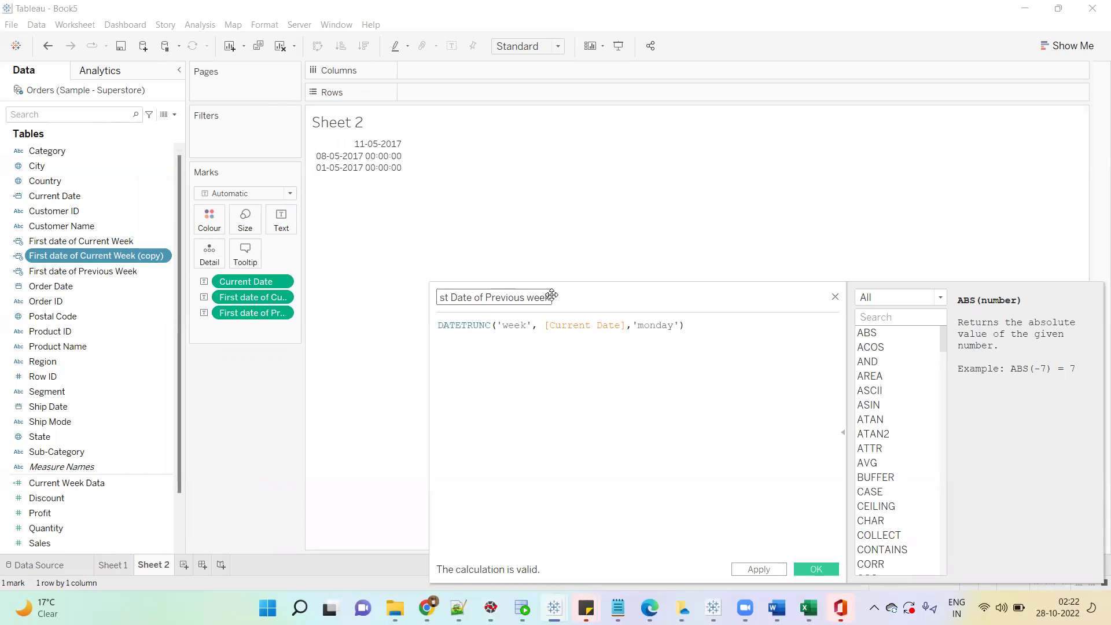
pyautogui.click(486, 327)
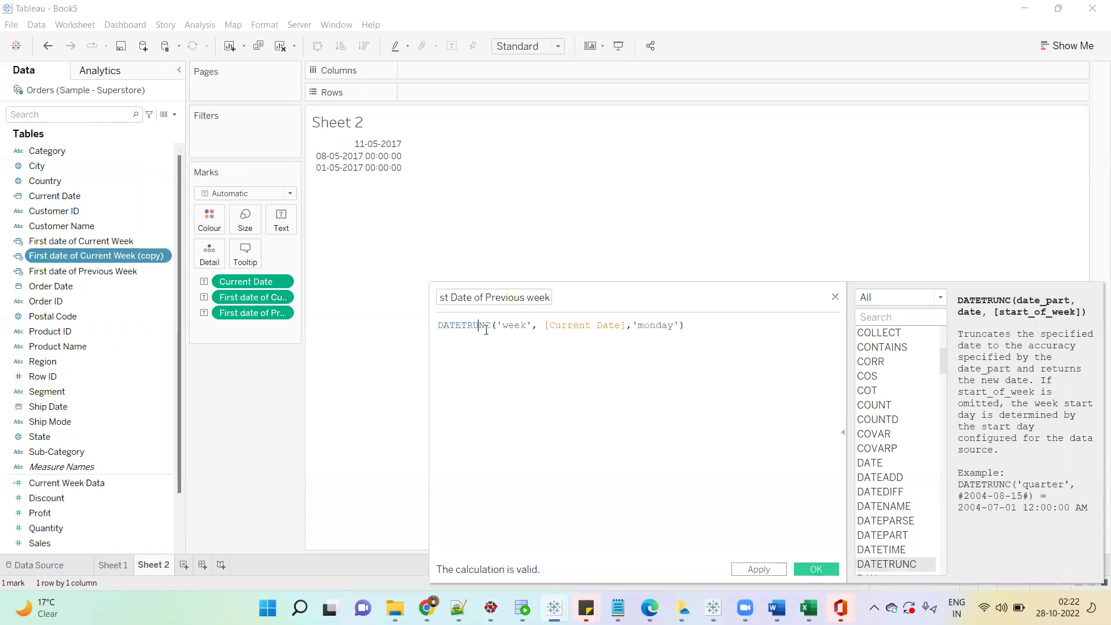
pyautogui.press('Return')
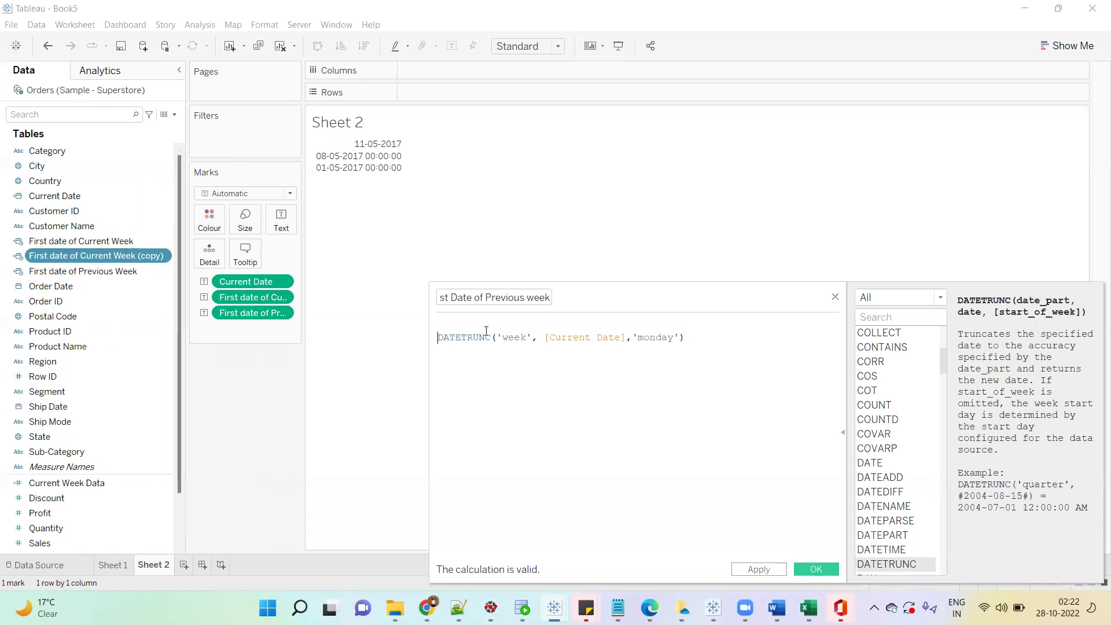
pyautogui.click(706, 341)
pyautogui.write('-1')
pyautogui.moveTo(690, 337); pyautogui.dragTo(685, 327)
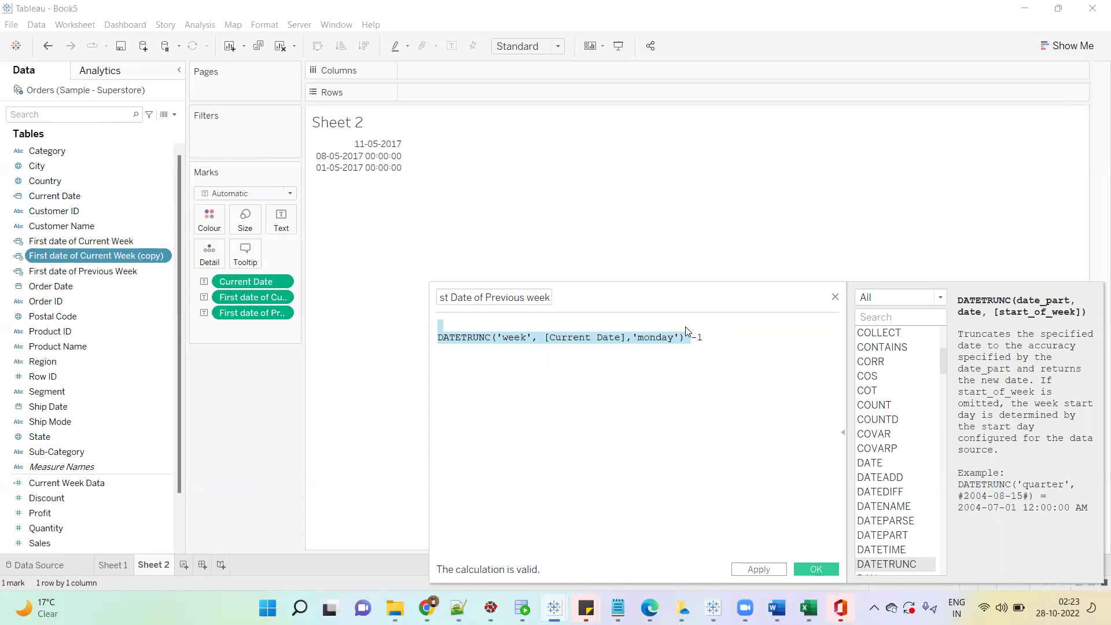
pyautogui.click(819, 565)
# - Show Last Date of Previous week on Sheet 2 as an exact date, 07-05-2017
pyautogui.moveTo(119, 273); pyautogui.dragTo(280, 227)
pyautogui.rightClick(249, 328)
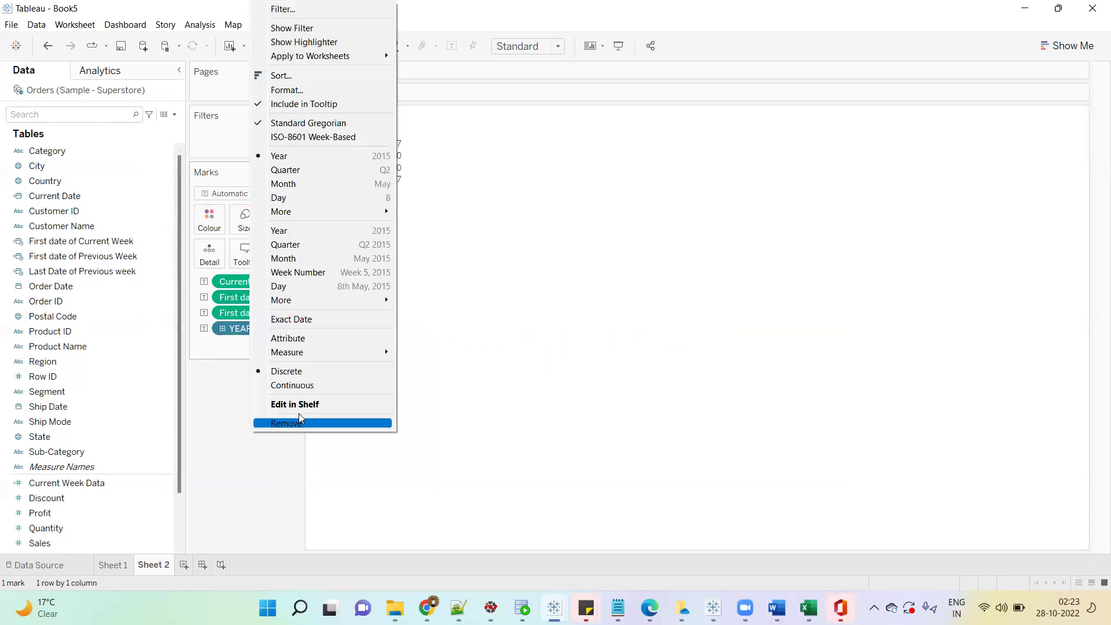
pyautogui.click(300, 320)
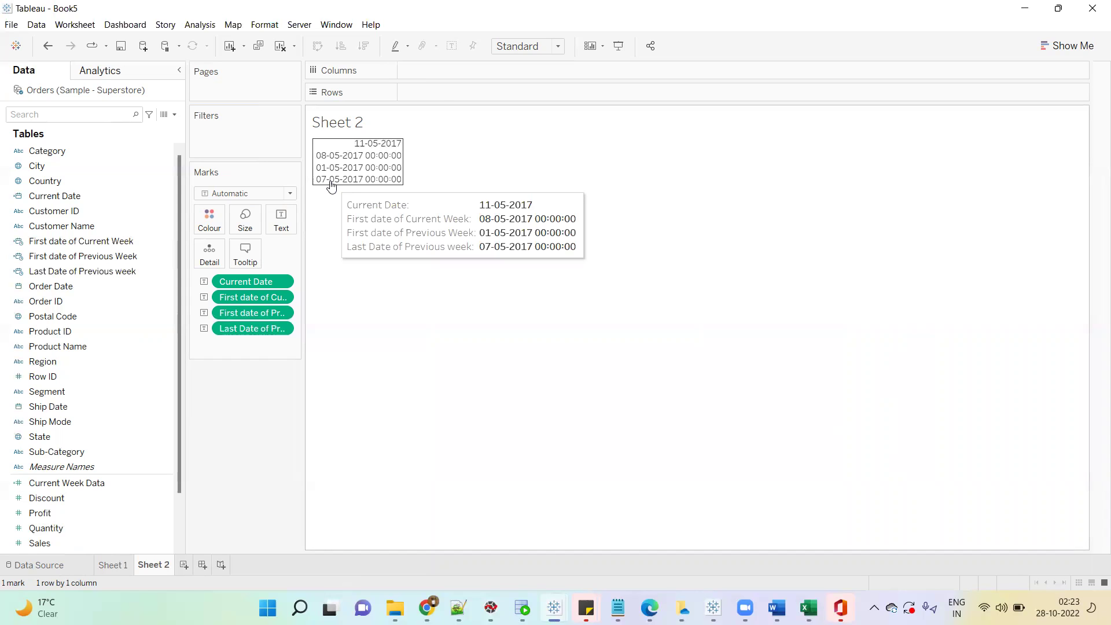
# - Create calculated field 'Previous week data' testing Order Date between First date of Previous Week and Last Date of Previous week
pyautogui.click(174, 114)
pyautogui.click(162, 123)
pyautogui.write('Previous week data')
pyautogui.press('Tab')
pyautogui.write('if ord')
pyautogui.press('Return')
pyautogui.write('>= first')
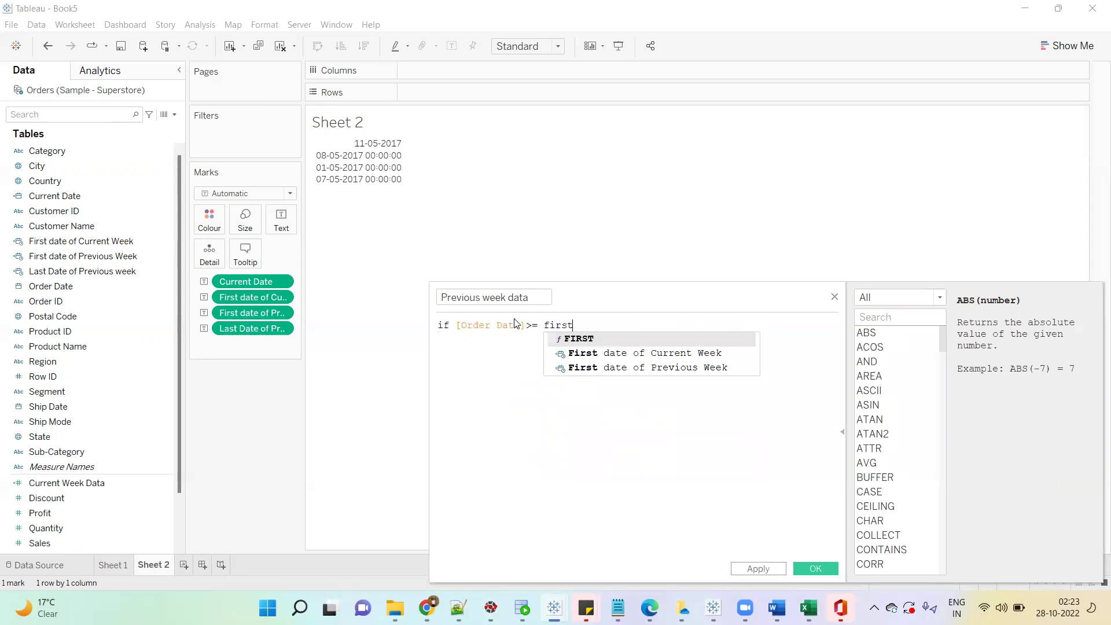
pyautogui.press('Down')
pyautogui.press('Down')
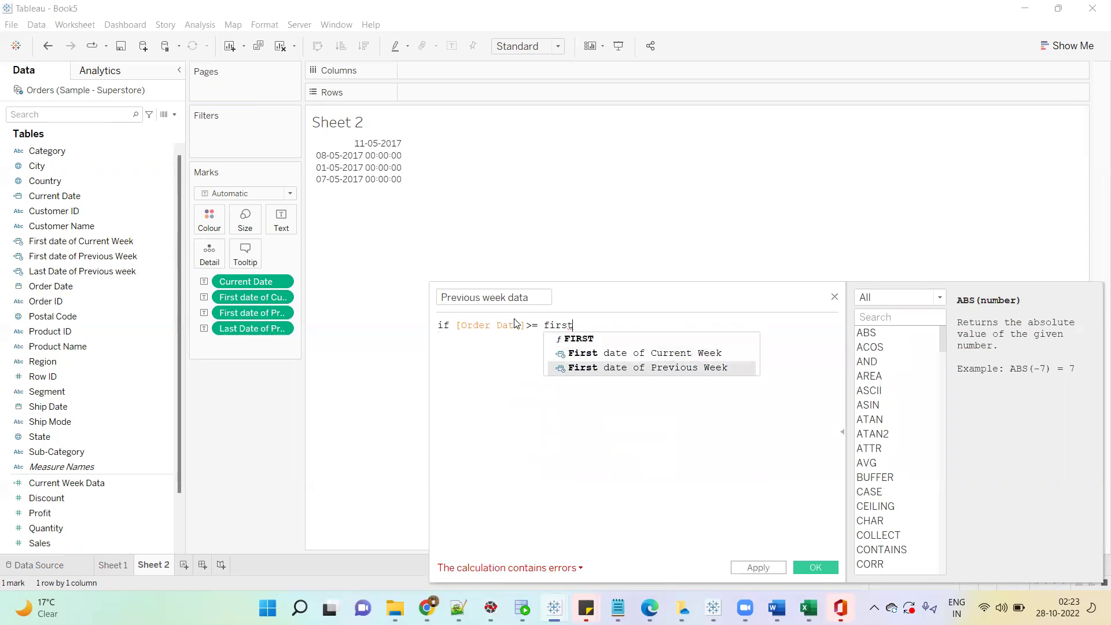
pyautogui.press('Return')
pyautogui.press('Return')
pyautogui.write('and ')
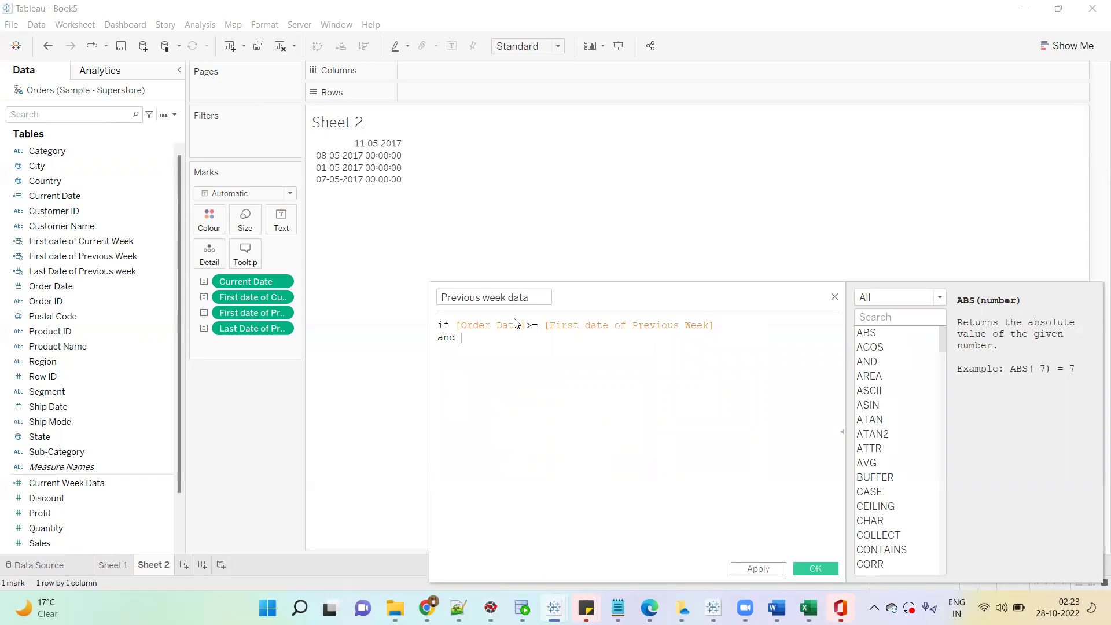
pyautogui.write('orde')
pyautogui.press('Return')
pyautogui.write('<= last')
pyautogui.press('Return')
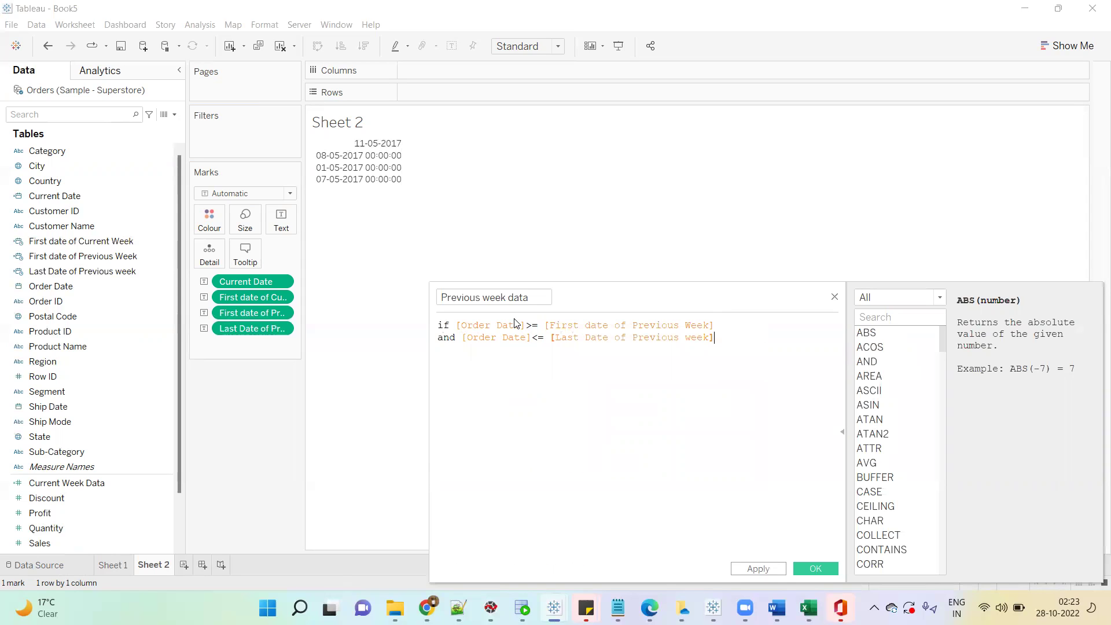
# - Finish the formula with THEN [Sales] ELSE 0 END
pyautogui.press('Return')
pyautogui.write('then sales')
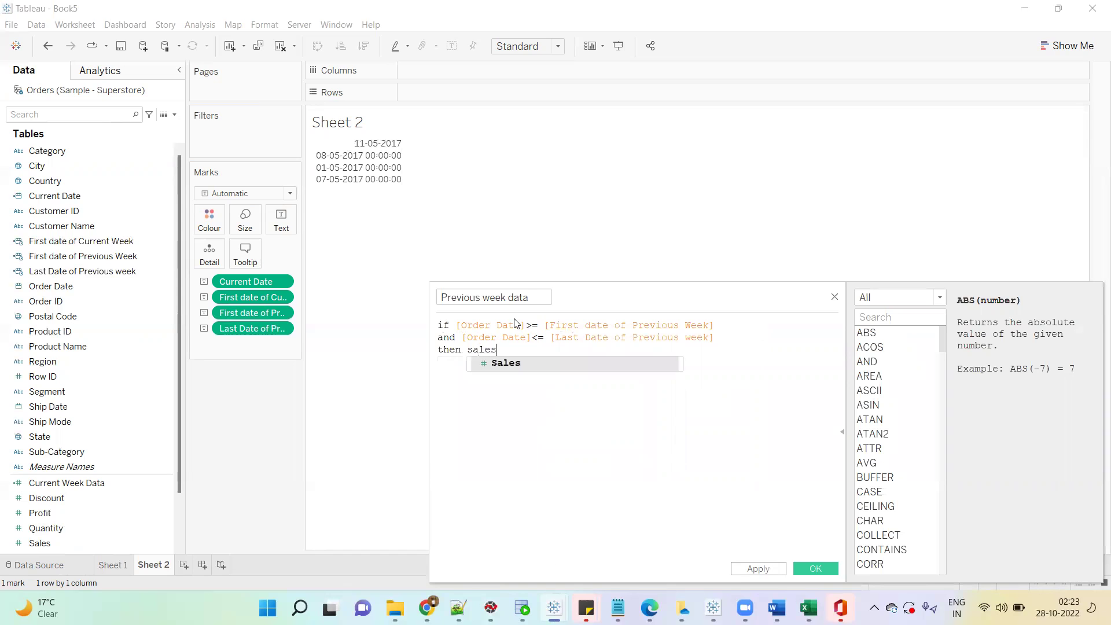
pyautogui.press('Return')
pyautogui.press('Return')
pyautogui.write('ELSE')
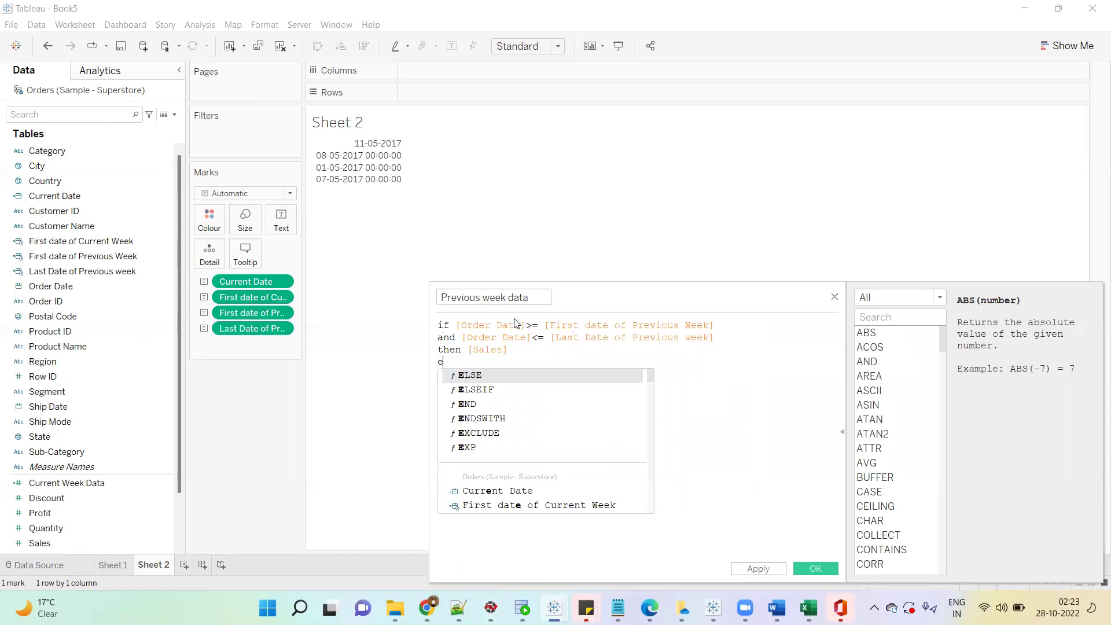
pyautogui.press('Return')
pyautogui.write('0')
pyautogui.press('Return')
pyautogui.write('END')
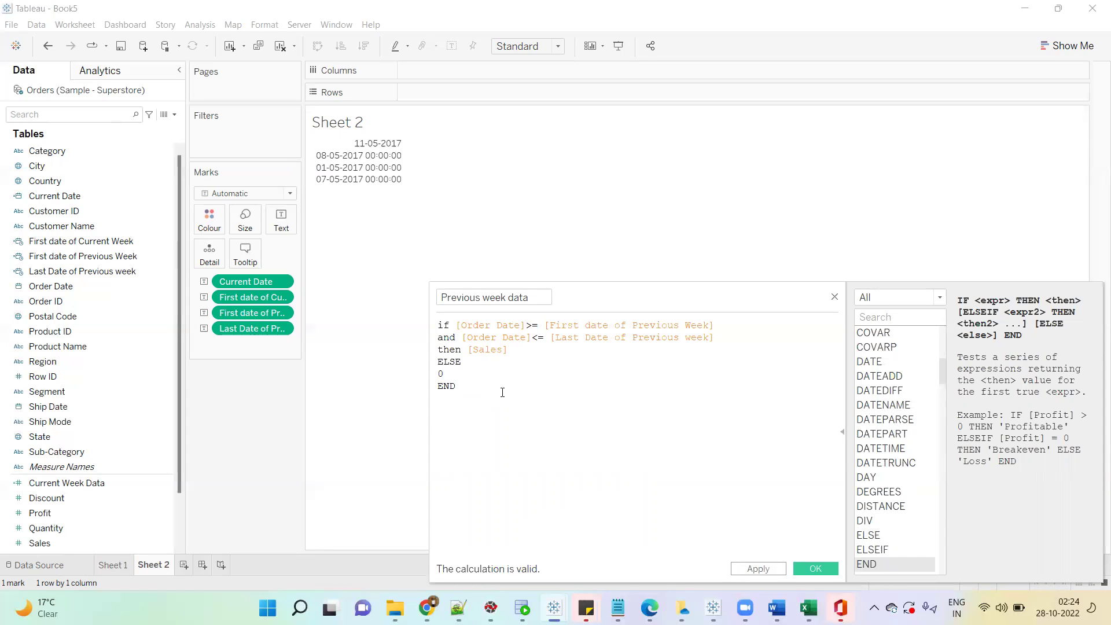
# - Save the calculation and add Previous week data as a discrete column to Sheet 1's date table
pyautogui.click(816, 568)
pyautogui.click(109, 563)
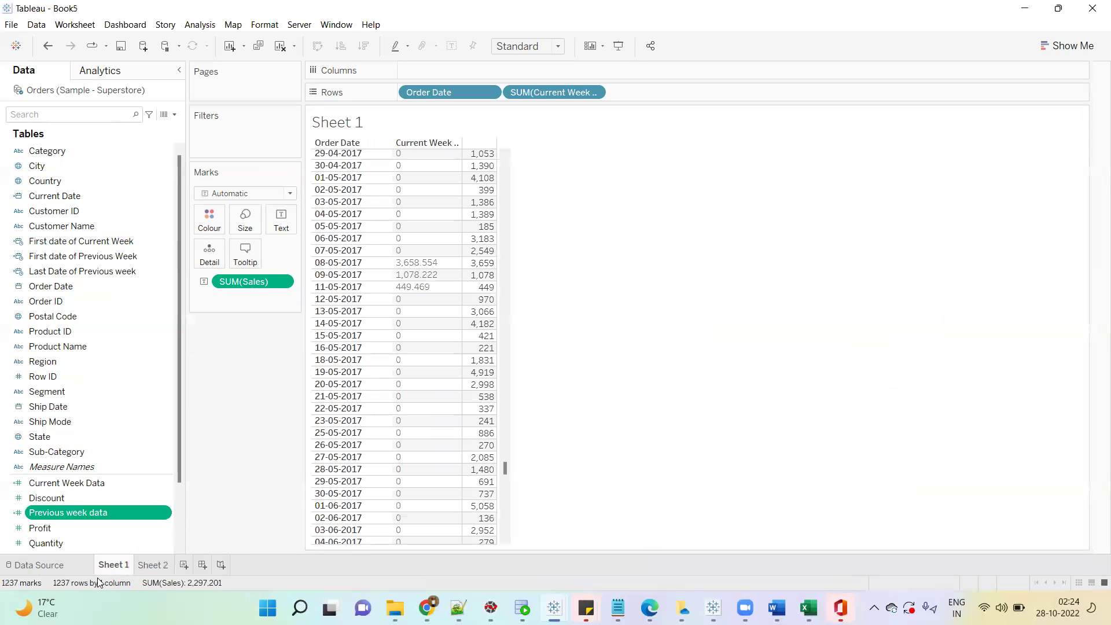
pyautogui.moveTo(118, 513); pyautogui.dragTo(839, 88)
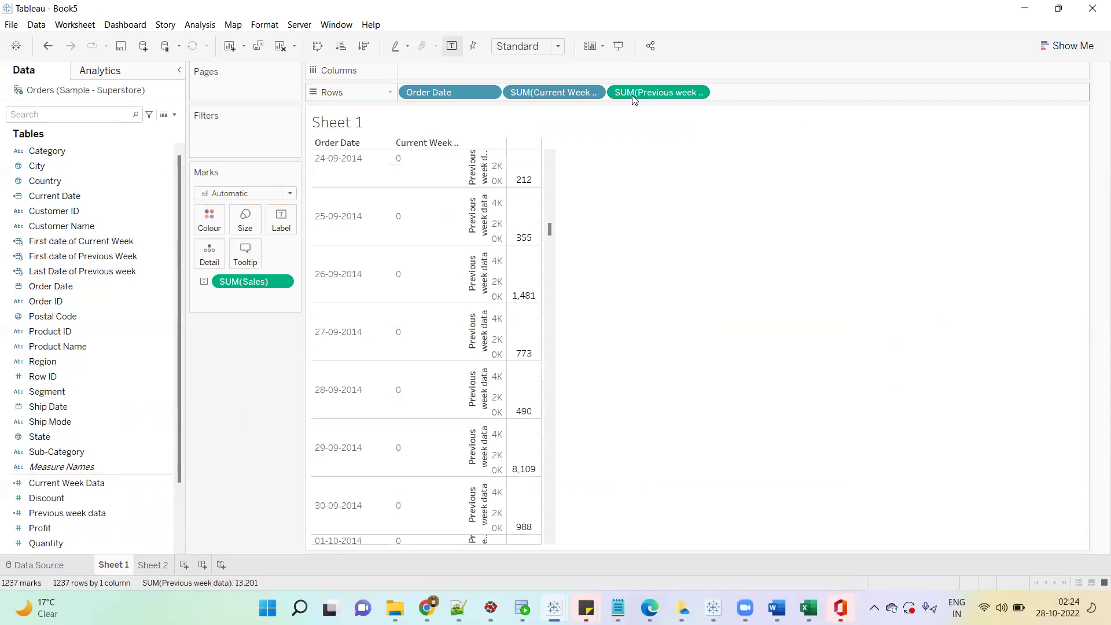
pyautogui.rightClick(635, 96)
pyautogui.click(671, 249)
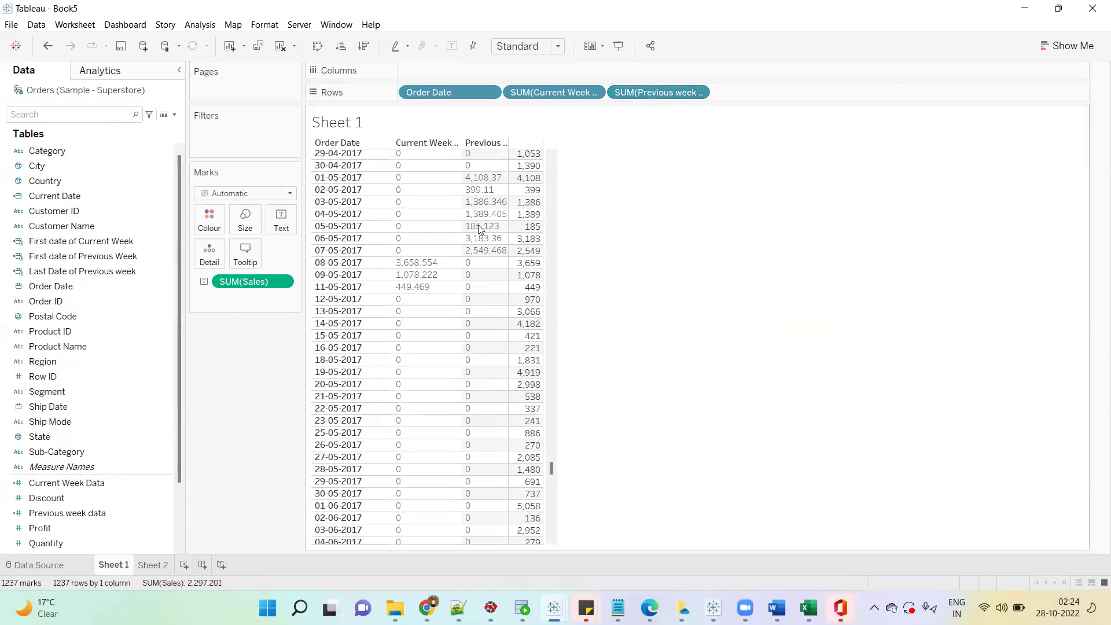
# - Select rows 01-05-2017 through 07-05-2017 to check their previous-week sales values
pyautogui.click(351, 177)
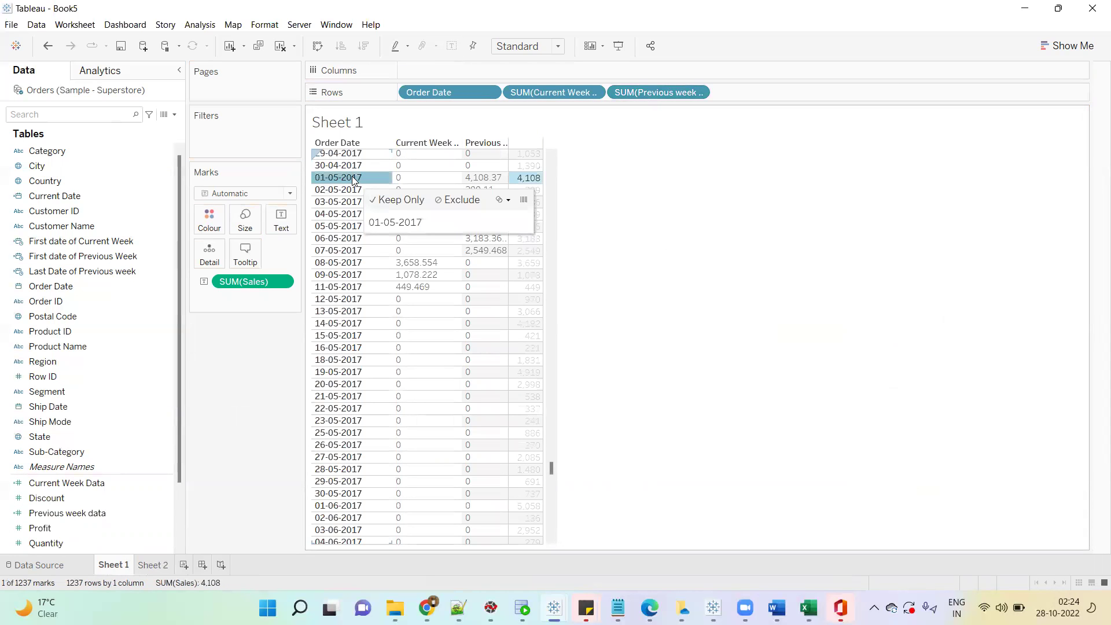
pyautogui.keyDown('shift'); pyautogui.click(349, 251); pyautogui.keyUp('shift')
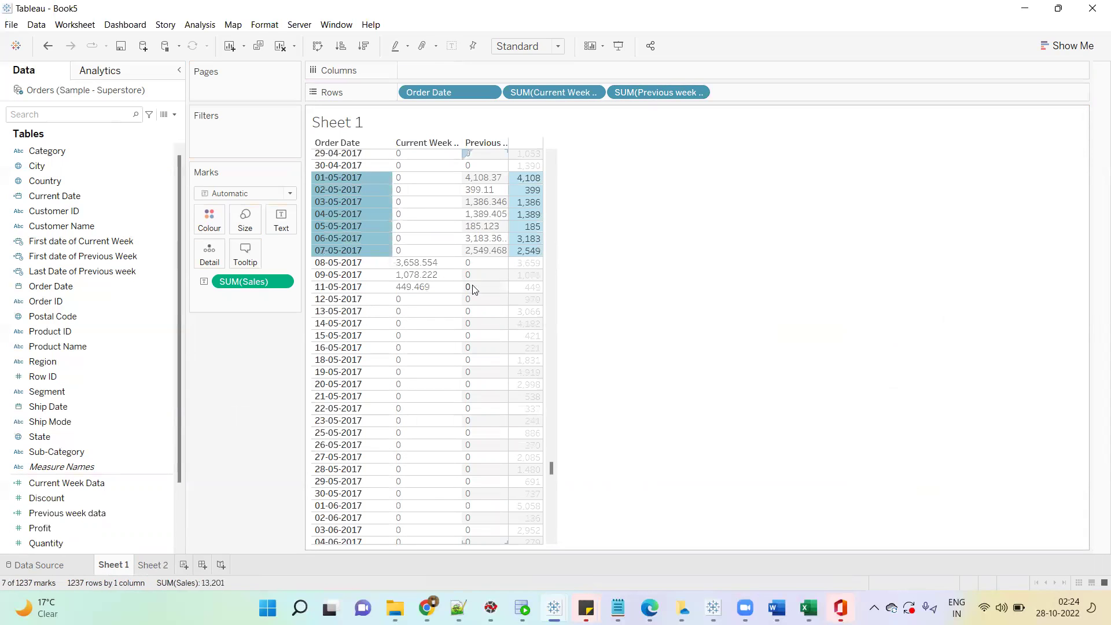
pyautogui.moveTo(553, 465)
pyautogui.mouseDown()
pyautogui.moveTo(546, 184)
pyautogui.moveTo(550, 468)
pyautogui.mouseUp()
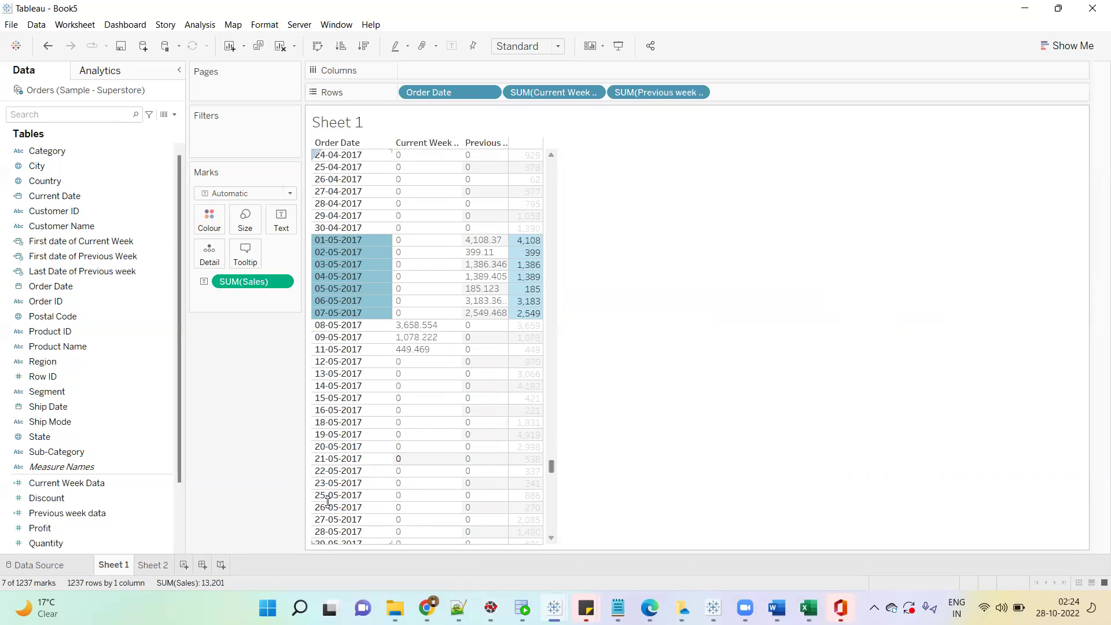
# - On a new sheet, plot Current Week Data by Category as a line chart
pyautogui.click(184, 564)
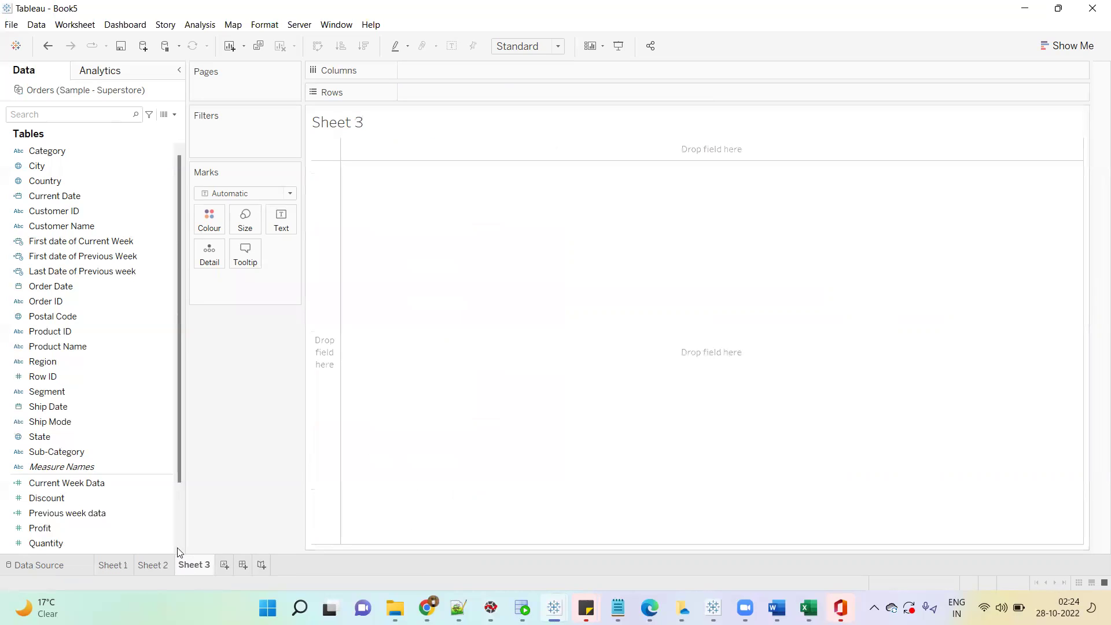
pyautogui.moveTo(103, 150); pyautogui.dragTo(463, 70)
pyautogui.moveTo(110, 483); pyautogui.dragTo(497, 89)
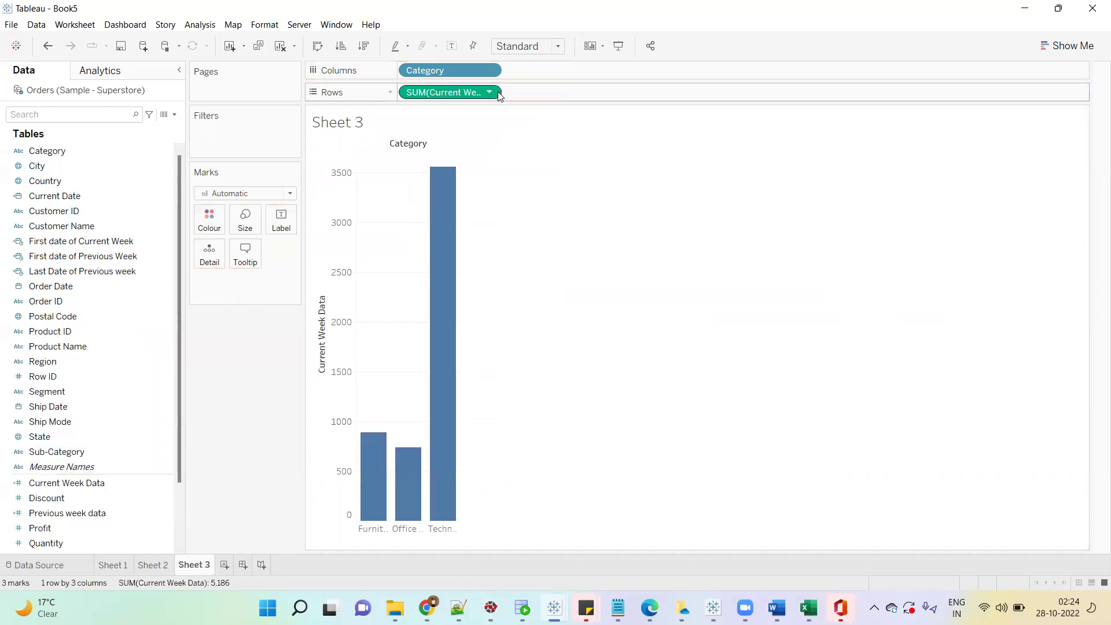
pyautogui.click(283, 192)
pyautogui.click(255, 236)
# - Add Previous week data as a dual axis and fit the chart to the entire view
pyautogui.moveTo(99, 513); pyautogui.dragTo(692, 99)
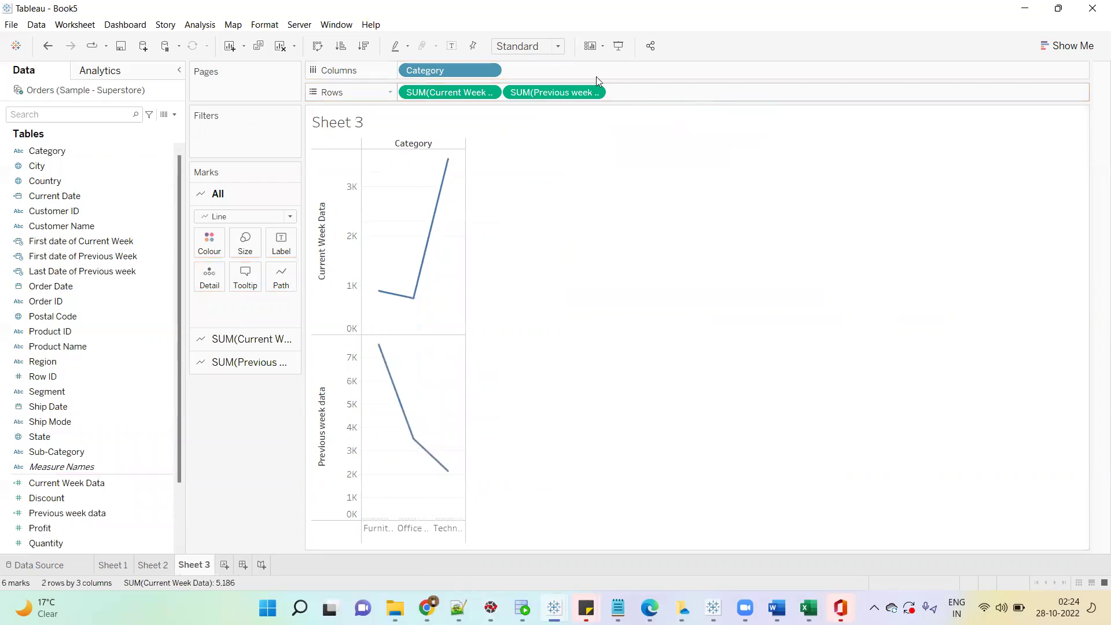
pyautogui.click(536, 47)
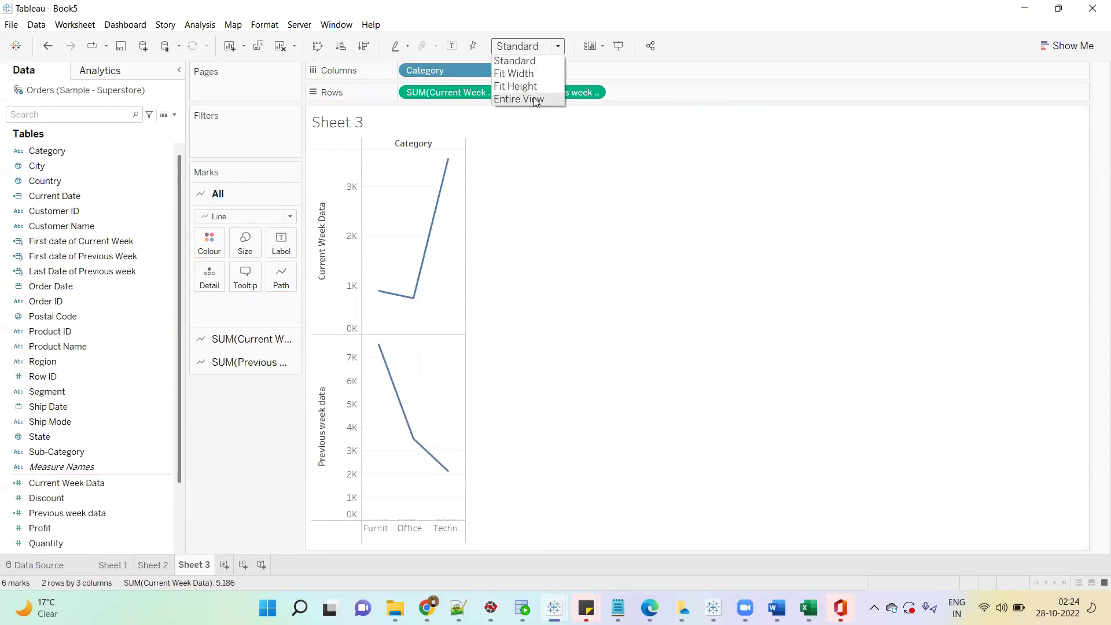
pyautogui.click(537, 99)
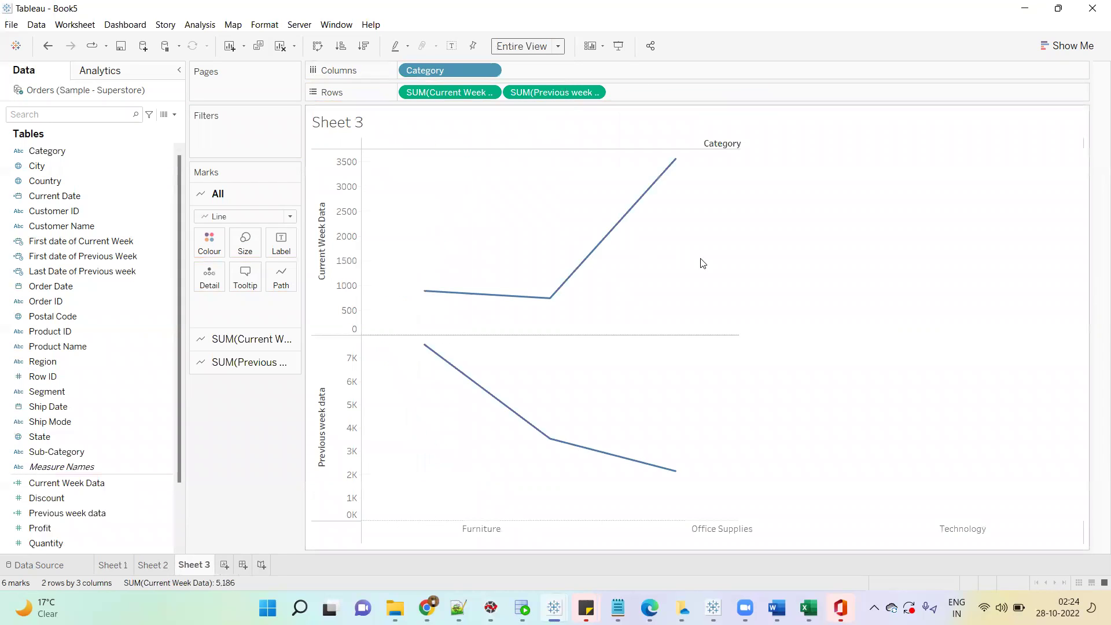
pyautogui.rightClick(583, 93)
pyautogui.click(647, 339)
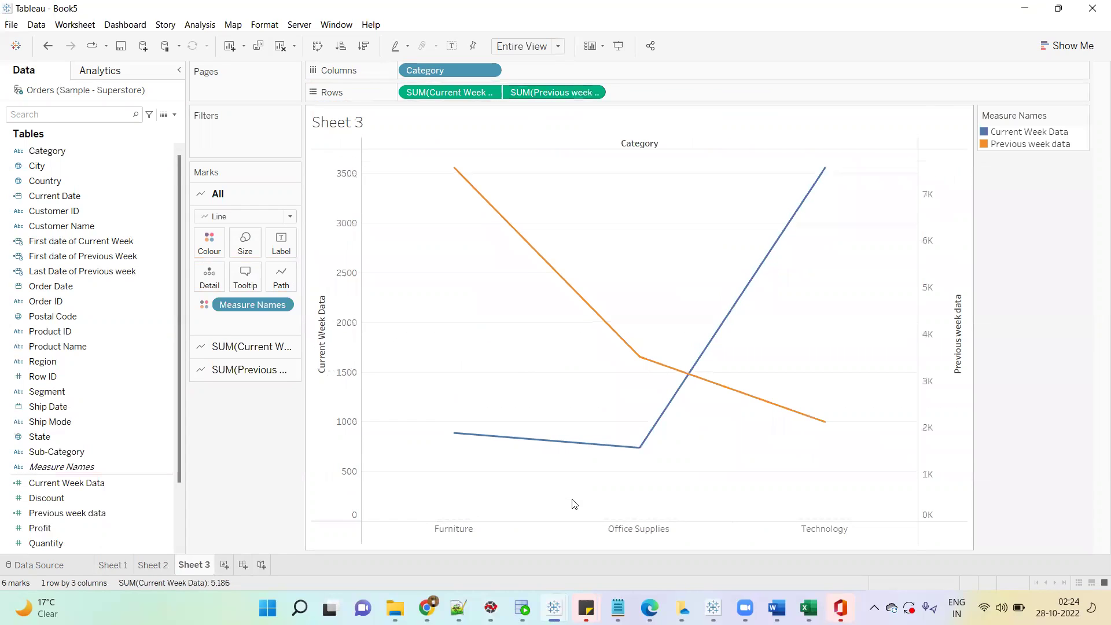